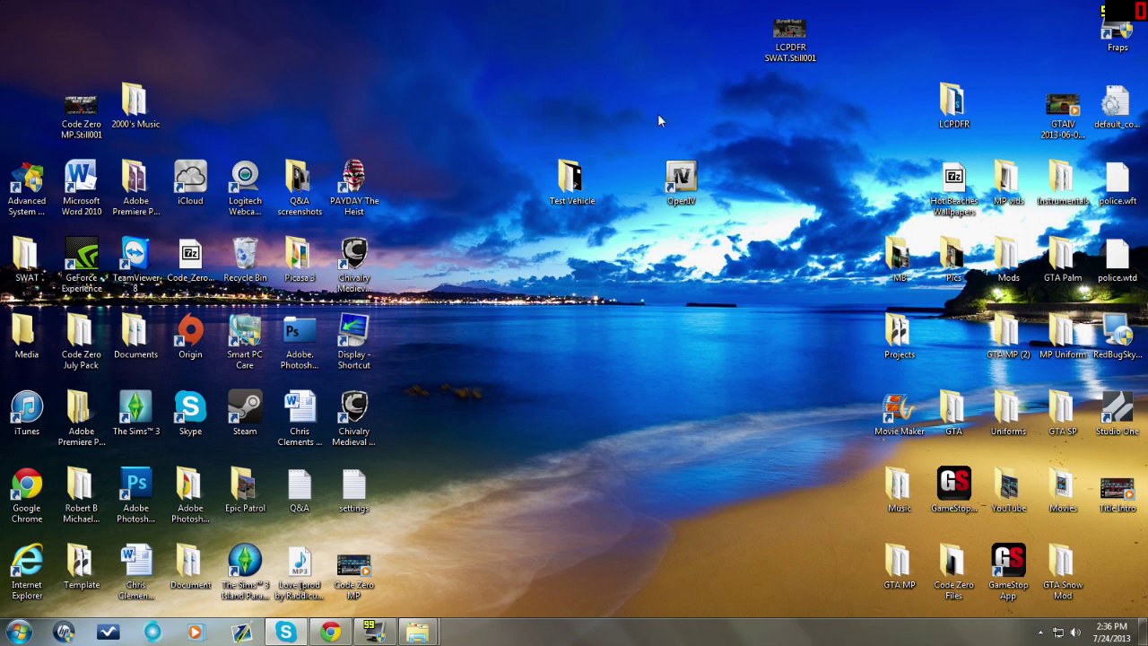
Launch OpenIV with Grand Theft Auto IV as the game, then minimize it to the desktop
{"action": "double_click", "coordinate": [680, 178]}
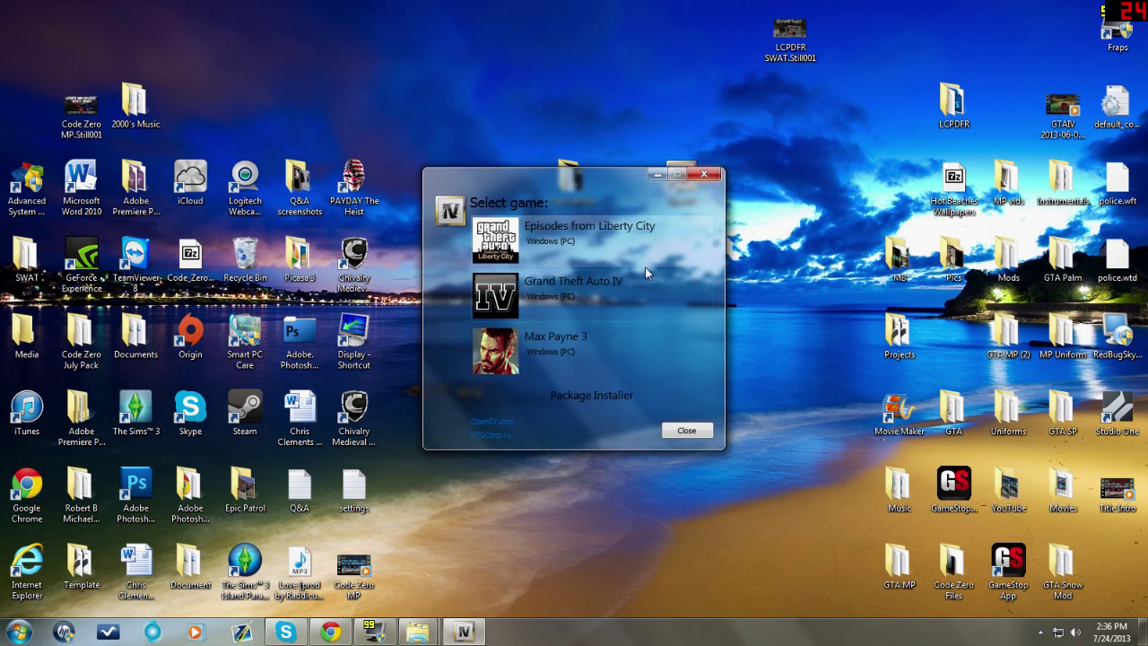
{"action": "left_click", "coordinate": [617, 289]}
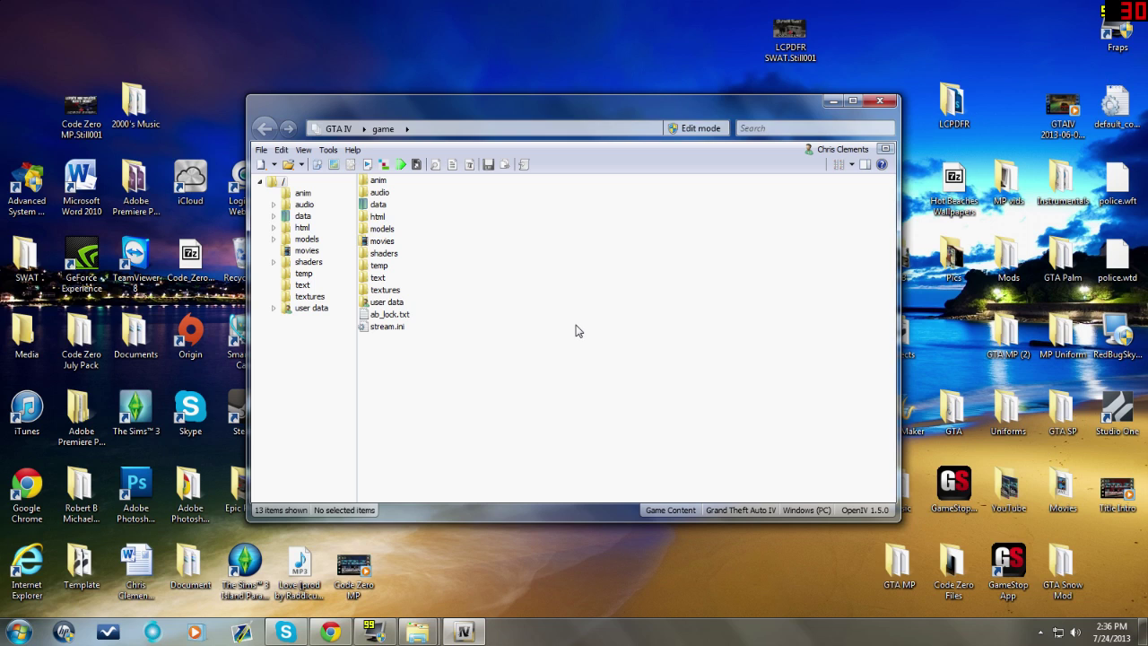
{"action": "left_click", "coordinate": [834, 101]}
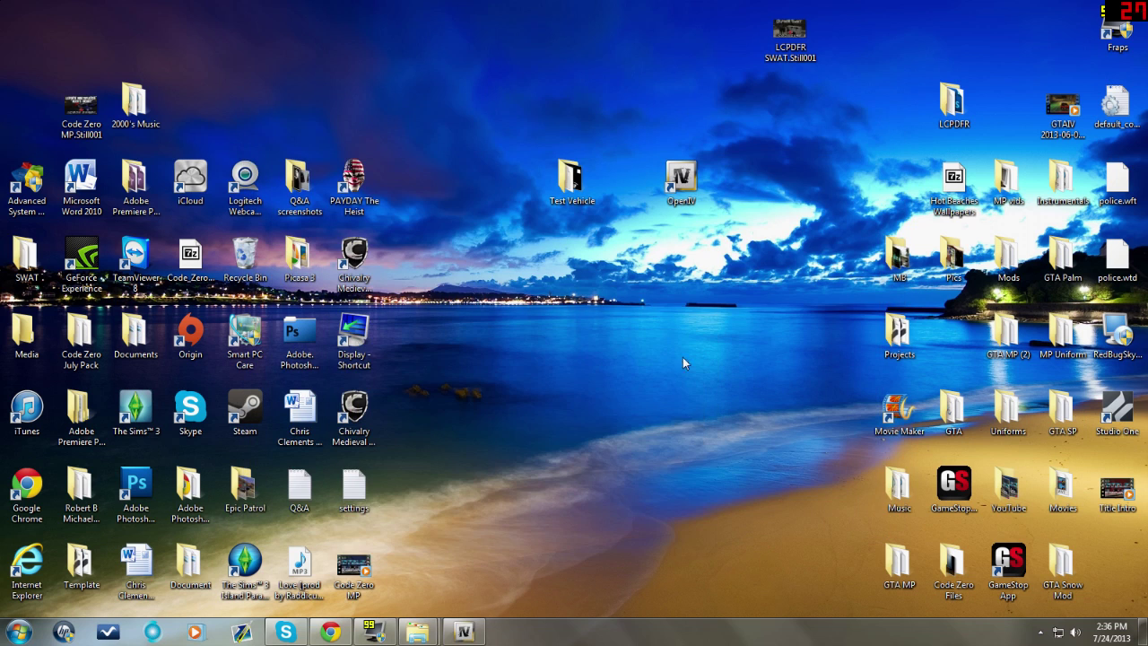
Return to the LCPD Skin Pack v3 page and open the Dodge Dart link's context menu
{"action": "mouse_move", "coordinate": [330, 637]}
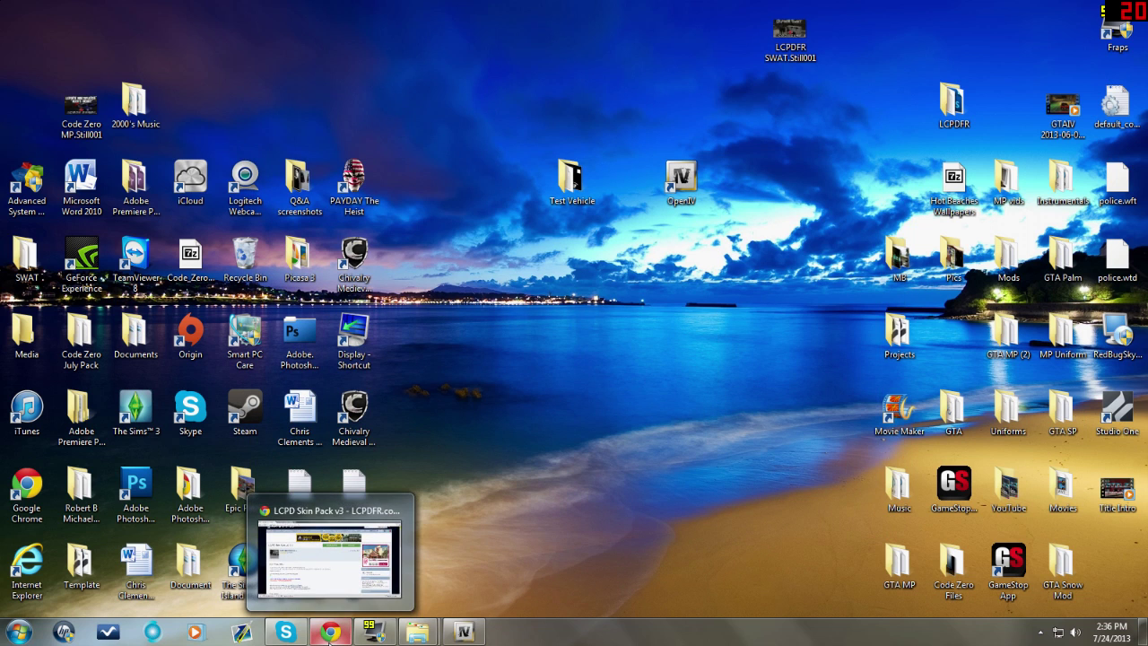
{"action": "left_click", "coordinate": [330, 632]}
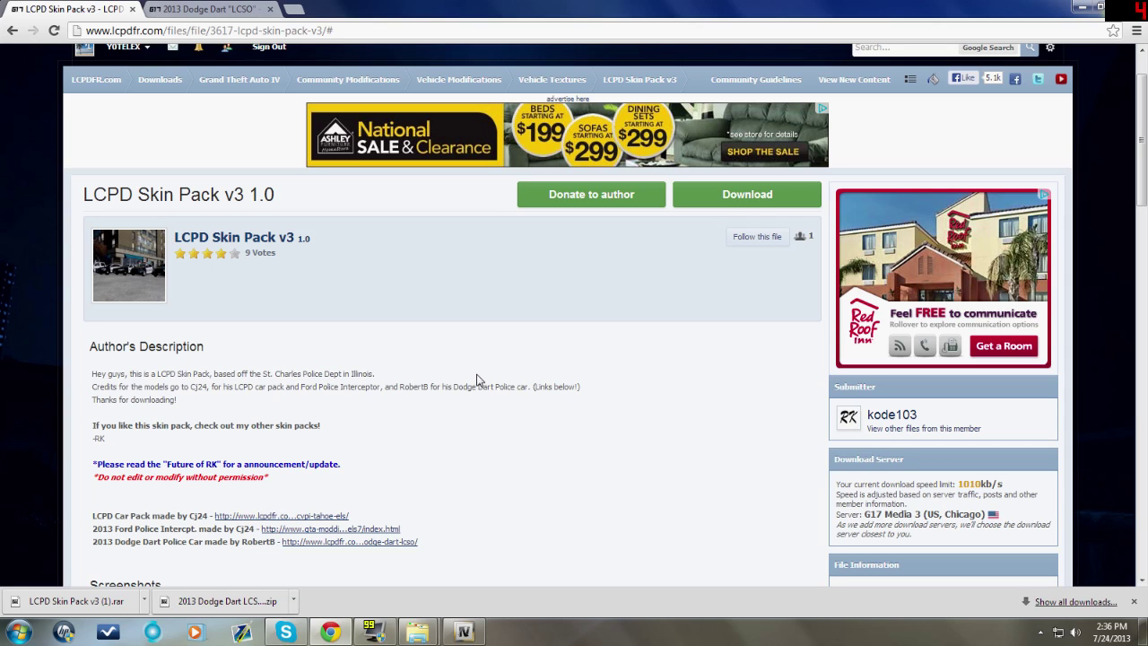
{"action": "scroll", "coordinate": [480, 380], "scroll_direction": "down", "scroll_amount": 2}
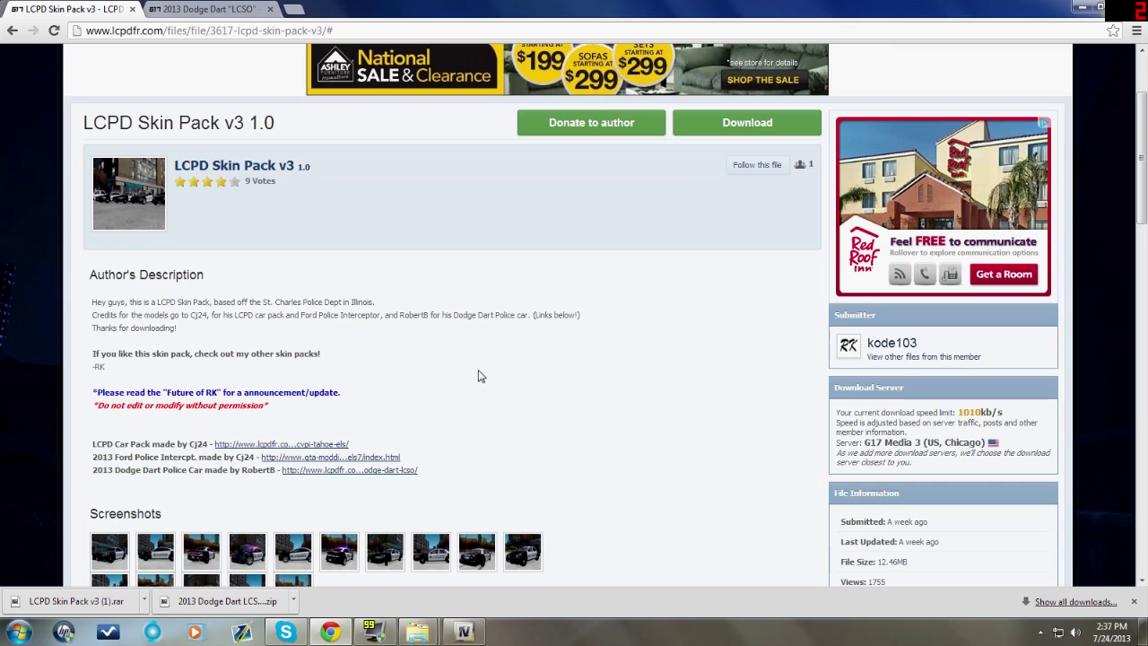
{"action": "right_click", "coordinate": [303, 477]}
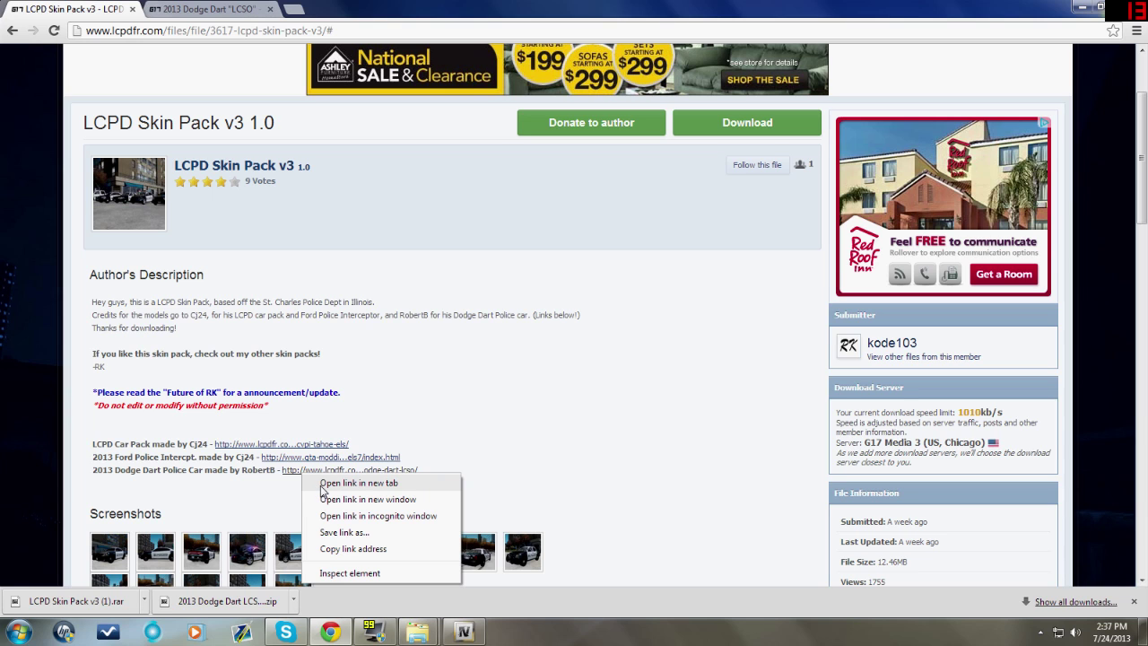
On the 2013 Dodge Dart LCSO page, show the downloaded zip in its folder
{"action": "left_click", "coordinate": [223, 11]}
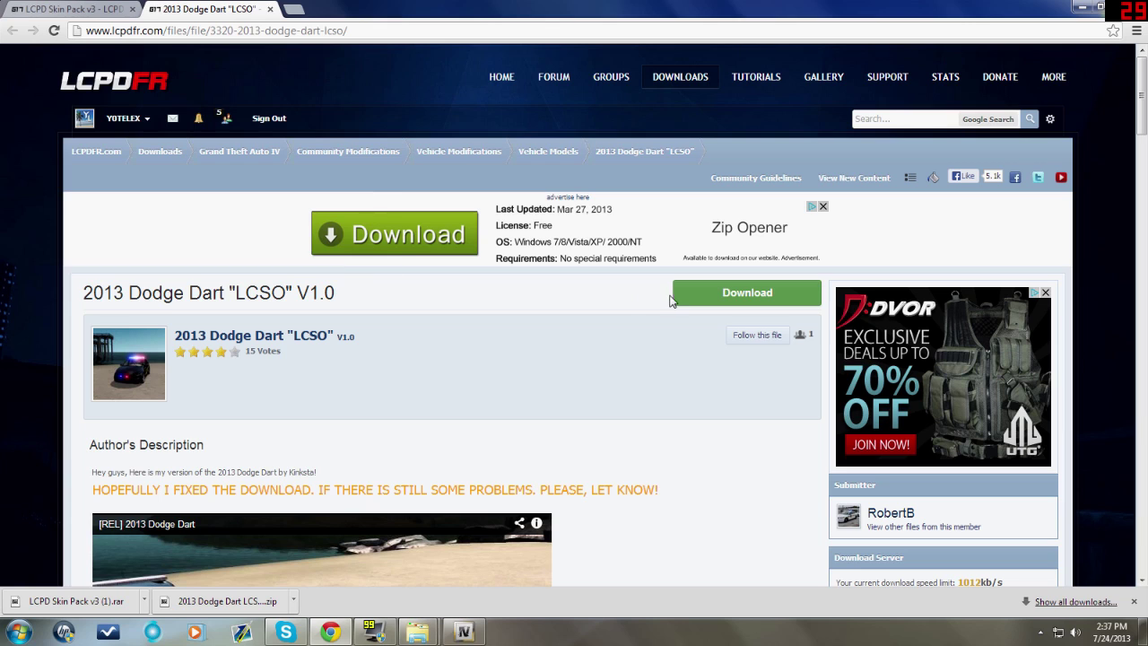
{"action": "scroll", "coordinate": [656, 404], "scroll_direction": "down", "scroll_amount": 2}
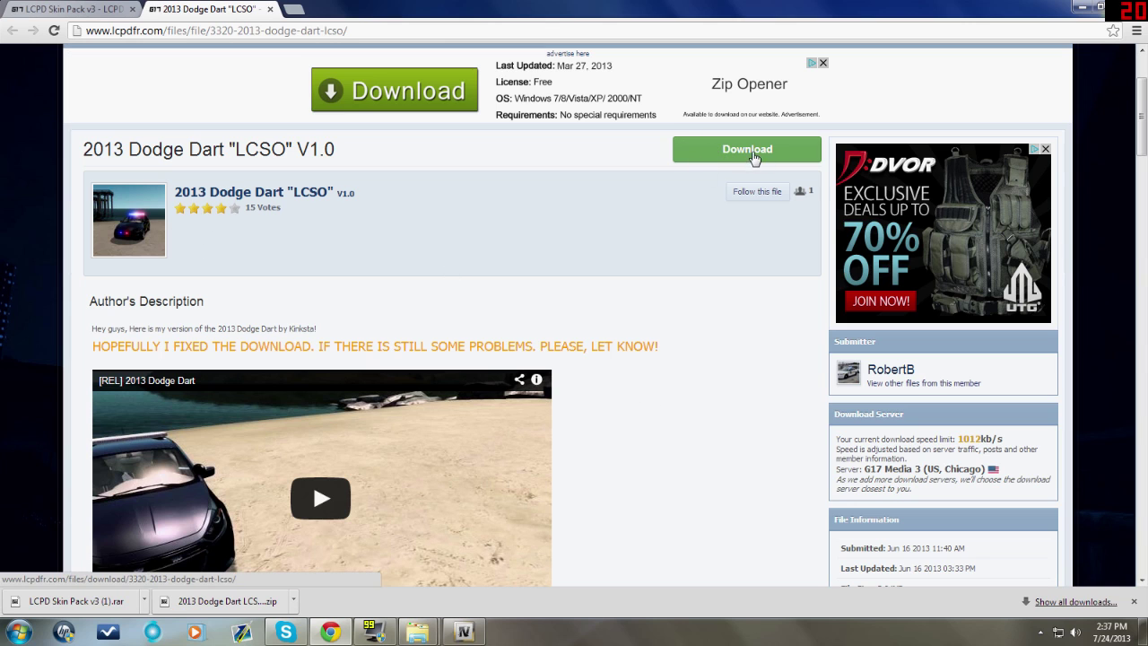
{"action": "left_click", "coordinate": [294, 601]}
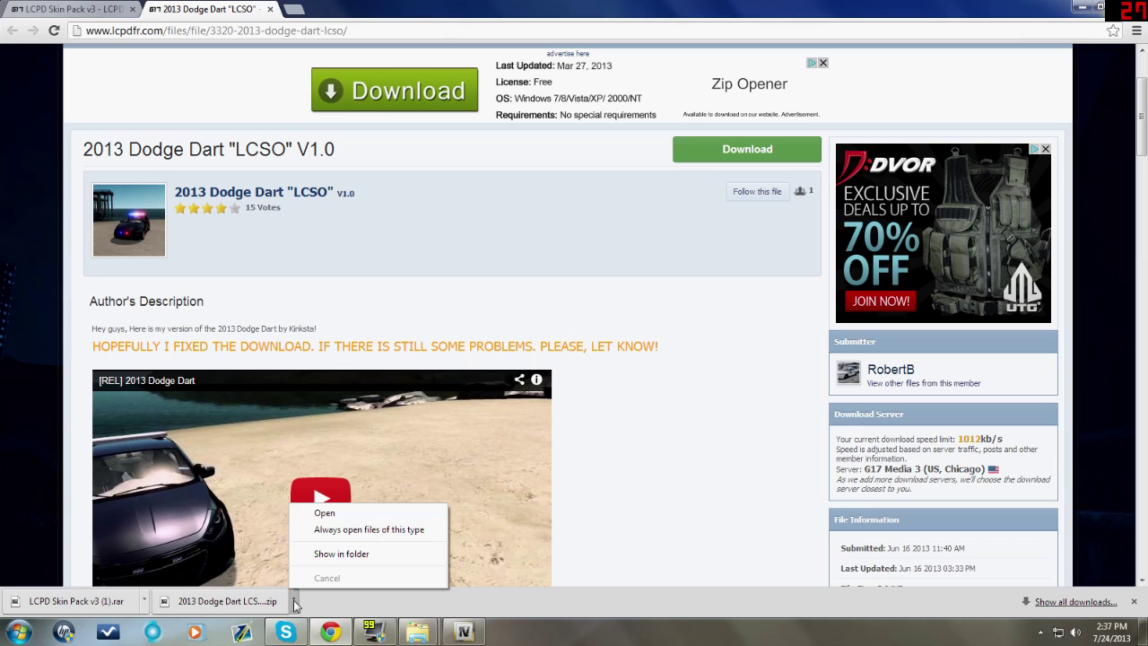
{"action": "left_click", "coordinate": [342, 560]}
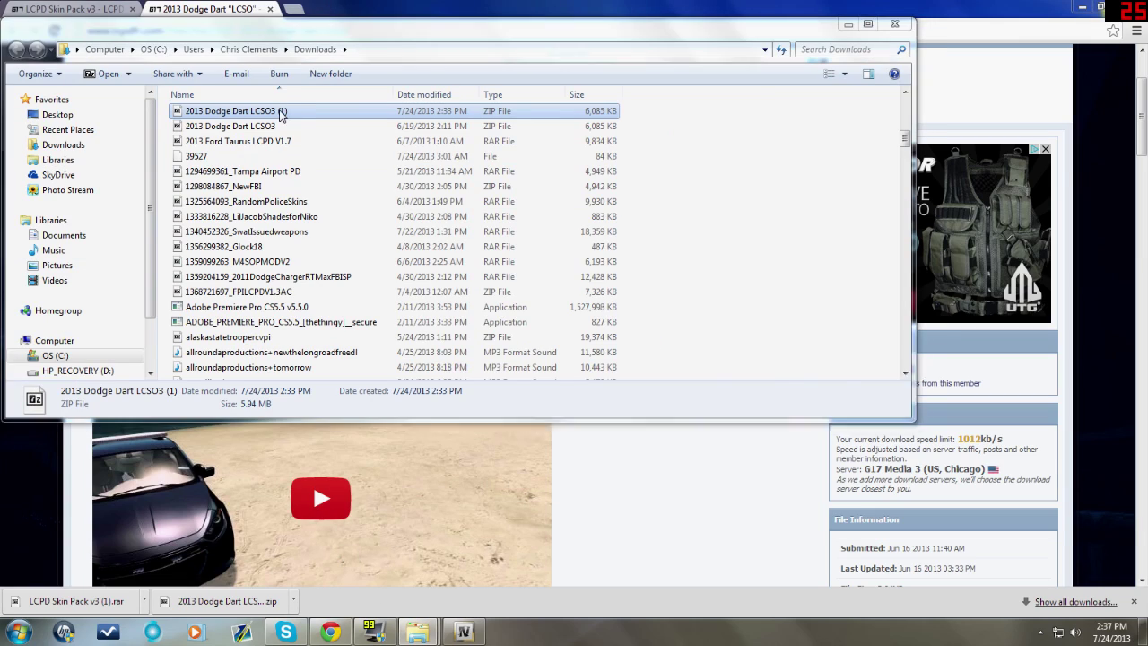
Open the Dodge Dart zip in 7-Zip and select its police.wft and police.wtd files
{"action": "key", "text": "Return"}
{"action": "left_click", "coordinate": [894, 23]}
{"action": "left_click", "coordinate": [1083, 6]}
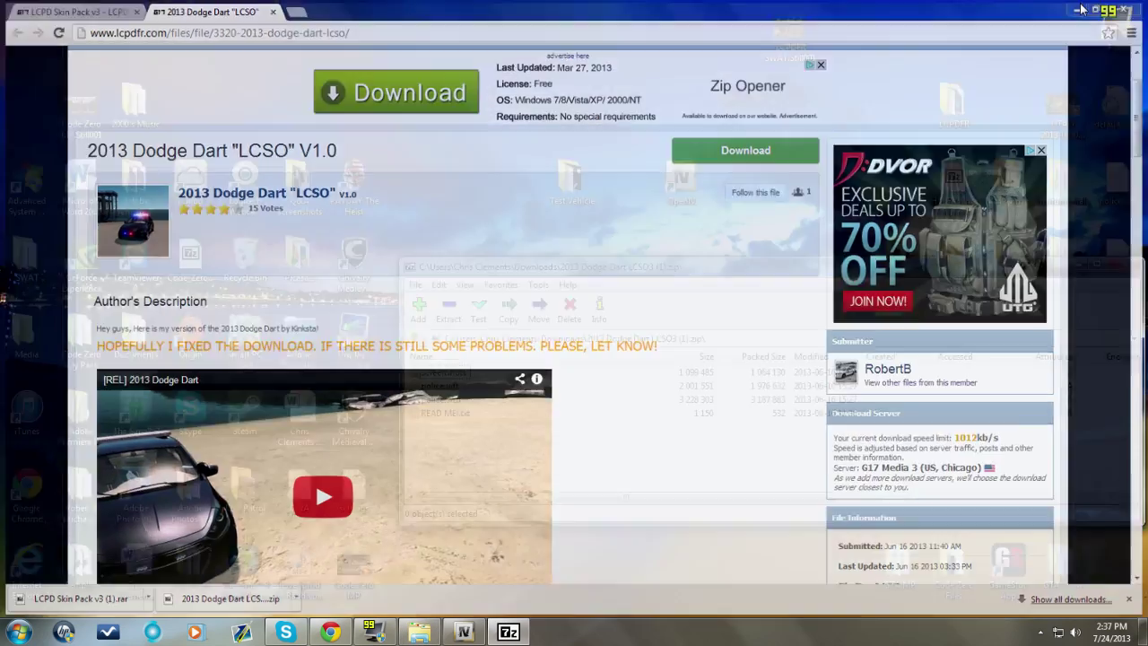
{"action": "left_click_drag", "start_coordinate": [593, 272], "coordinate": [225, 208]}
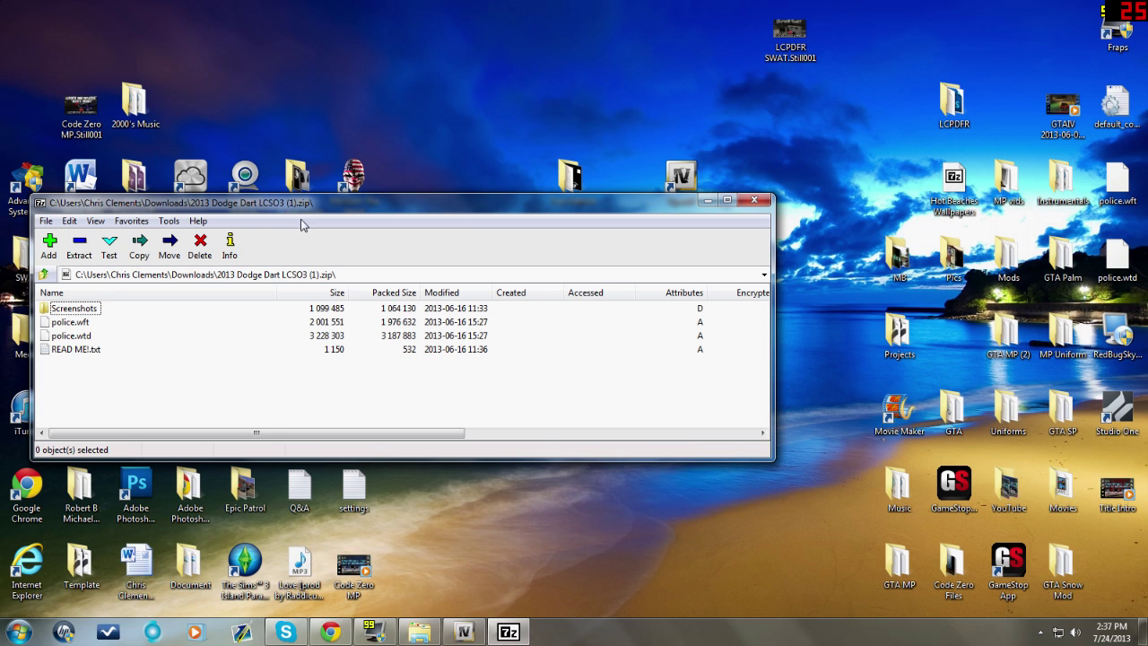
{"action": "left_click_drag", "start_coordinate": [299, 218], "coordinate": [469, 324]}
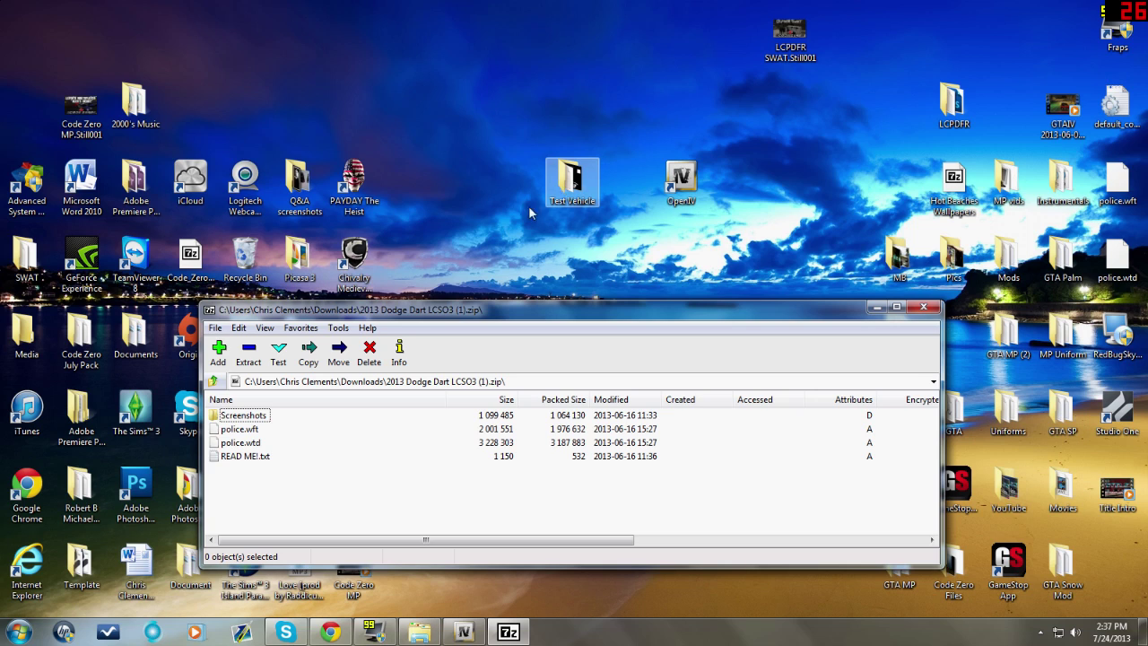
{"action": "left_click", "coordinate": [251, 442]}
{"action": "key", "text": "shift+Up"}
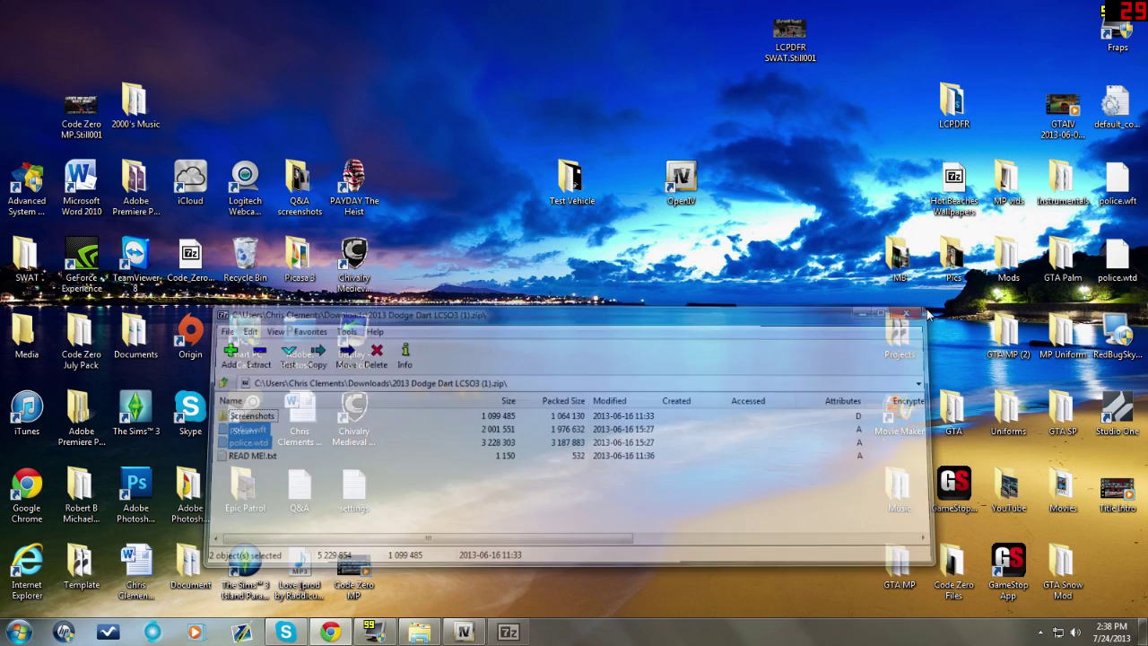
Restore OpenIV and switch on edit mode, confirming with Yes
{"action": "left_click", "coordinate": [467, 635]}
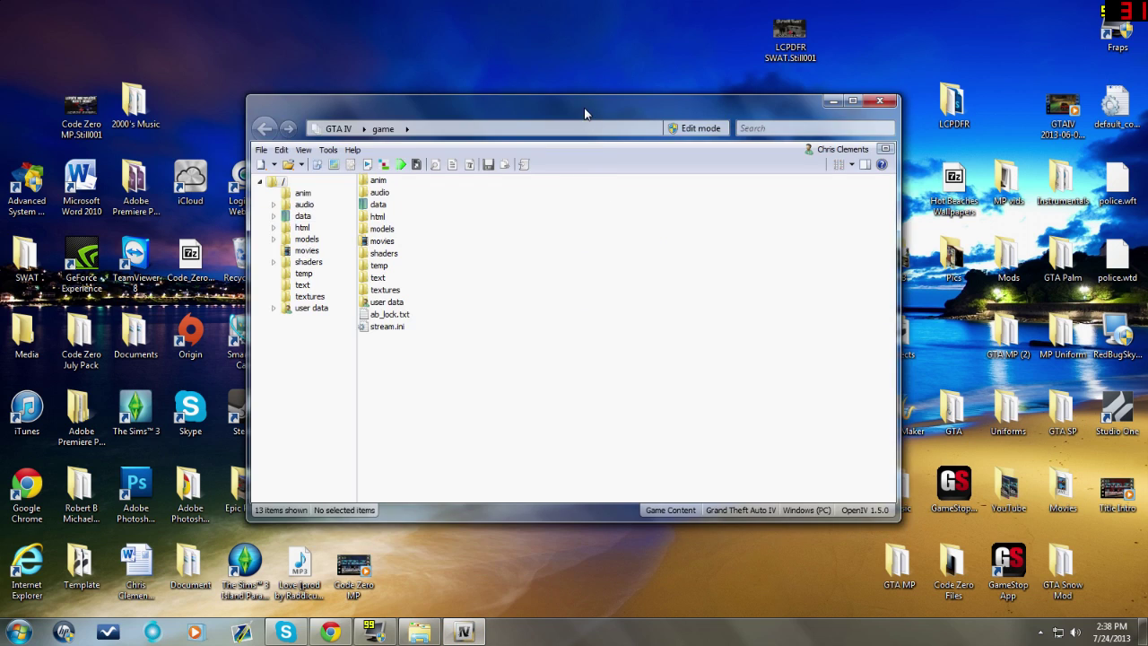
{"action": "left_click_drag", "start_coordinate": [584, 113], "coordinate": [660, 206]}
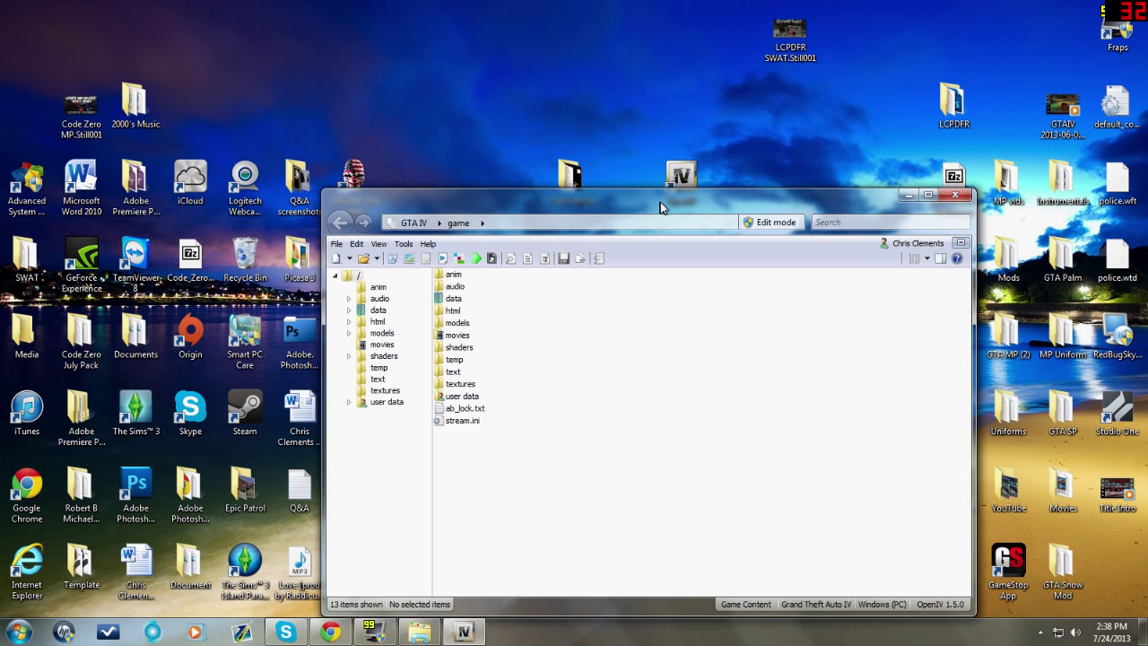
{"action": "left_click", "coordinate": [774, 224]}
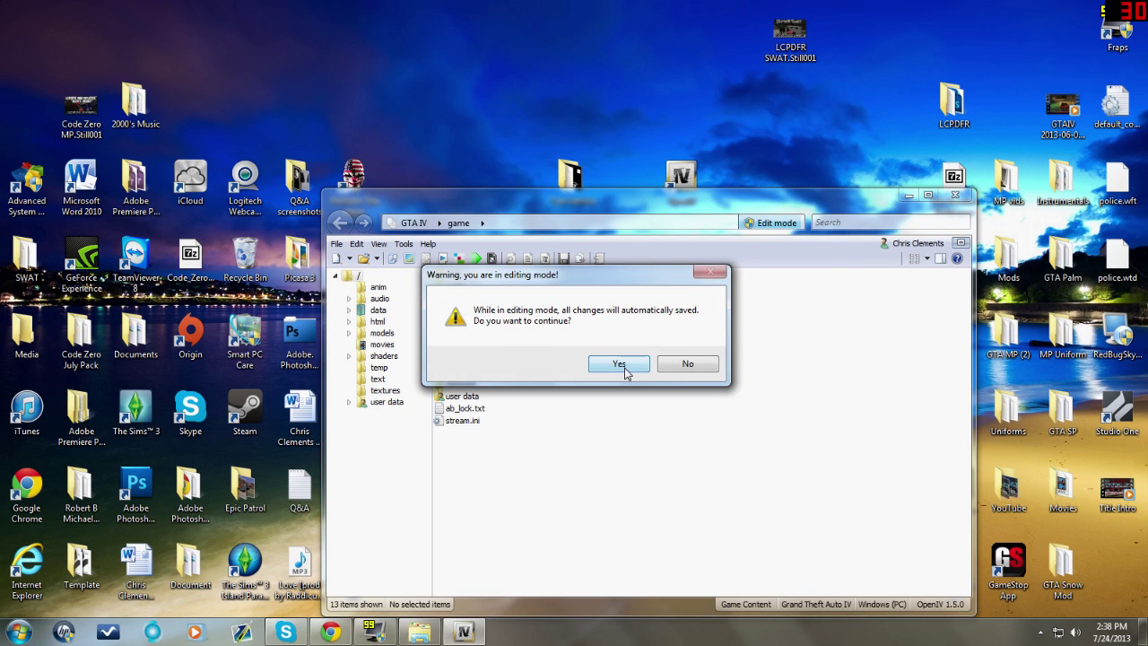
{"action": "left_click", "coordinate": [624, 366]}
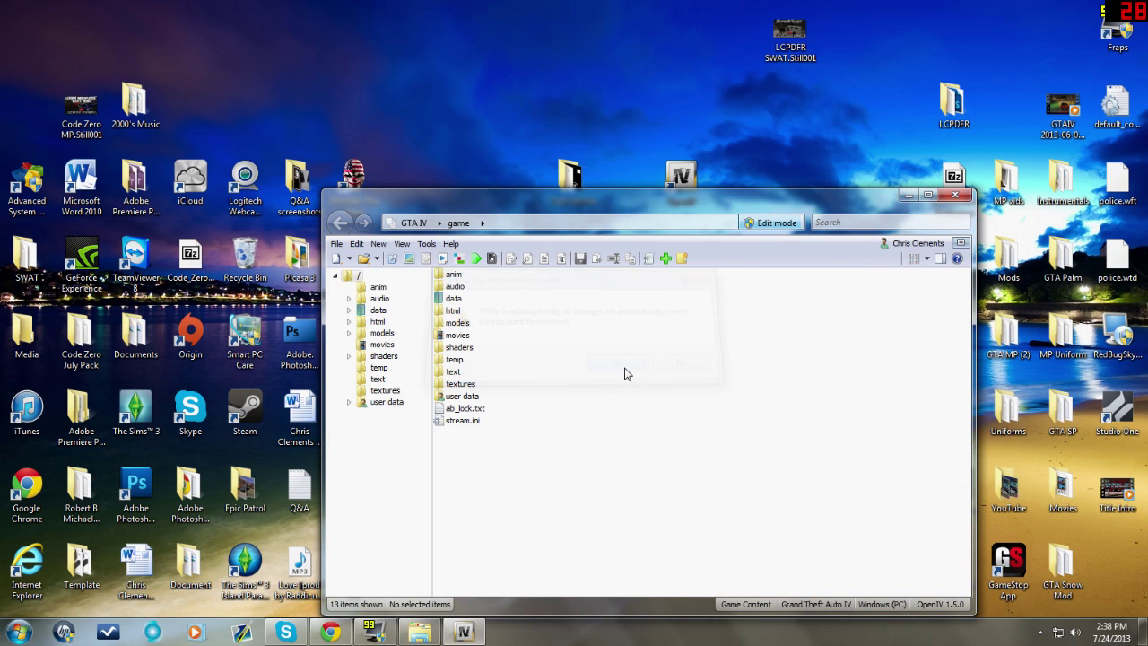
Open models, then cdimages, then the vehicles.img archive
{"action": "double_click", "coordinate": [464, 324]}
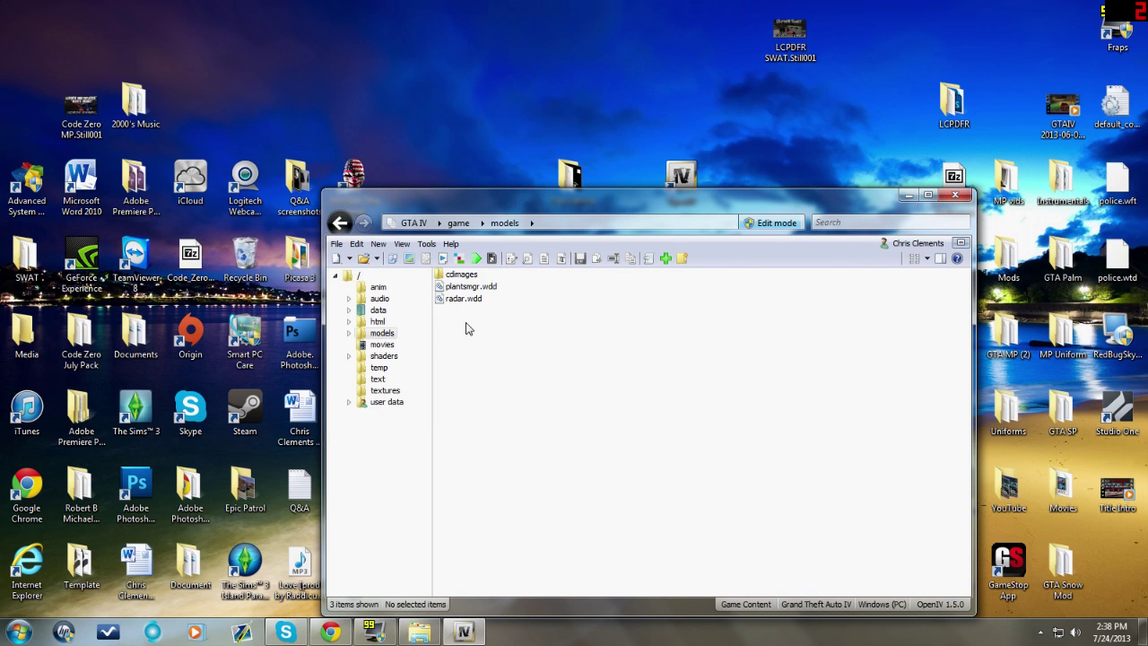
{"action": "double_click", "coordinate": [470, 276]}
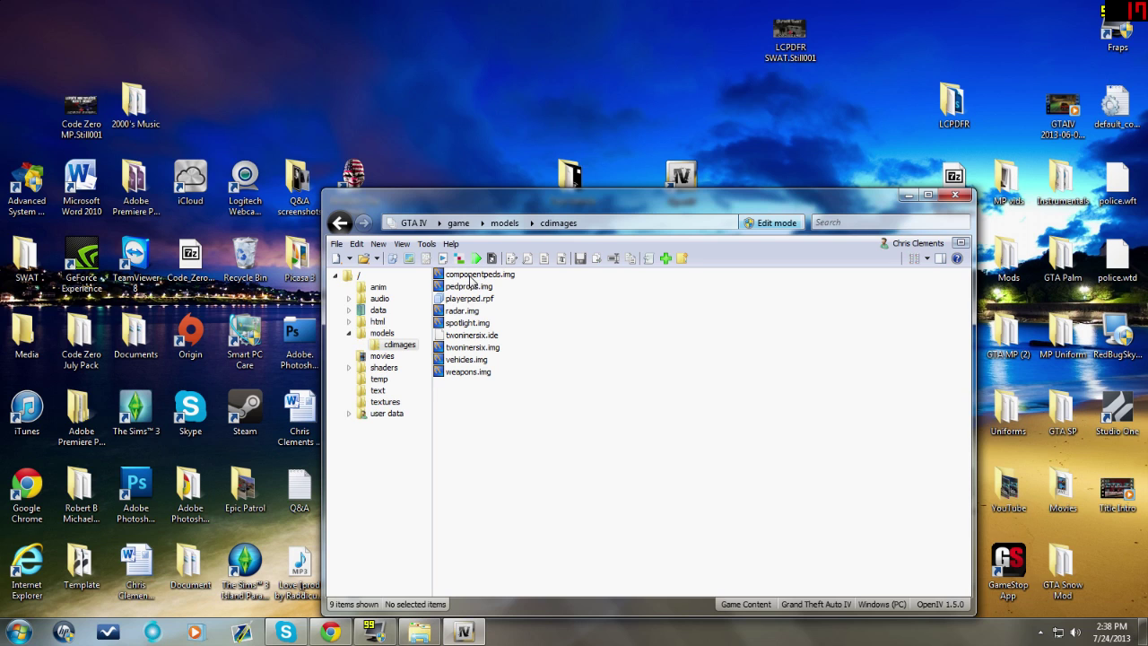
{"action": "double_click", "coordinate": [467, 360]}
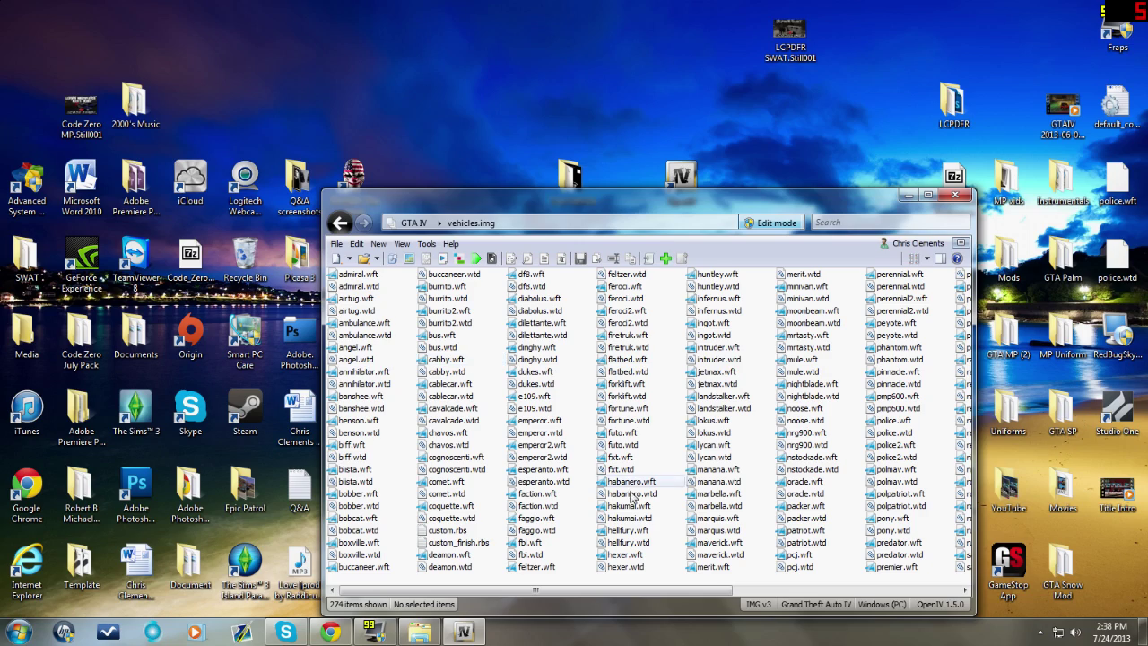
Open the Test Vehicle folder and select police.wft and police.wtd
{"action": "left_click_drag", "start_coordinate": [601, 199], "coordinate": [454, 247]}
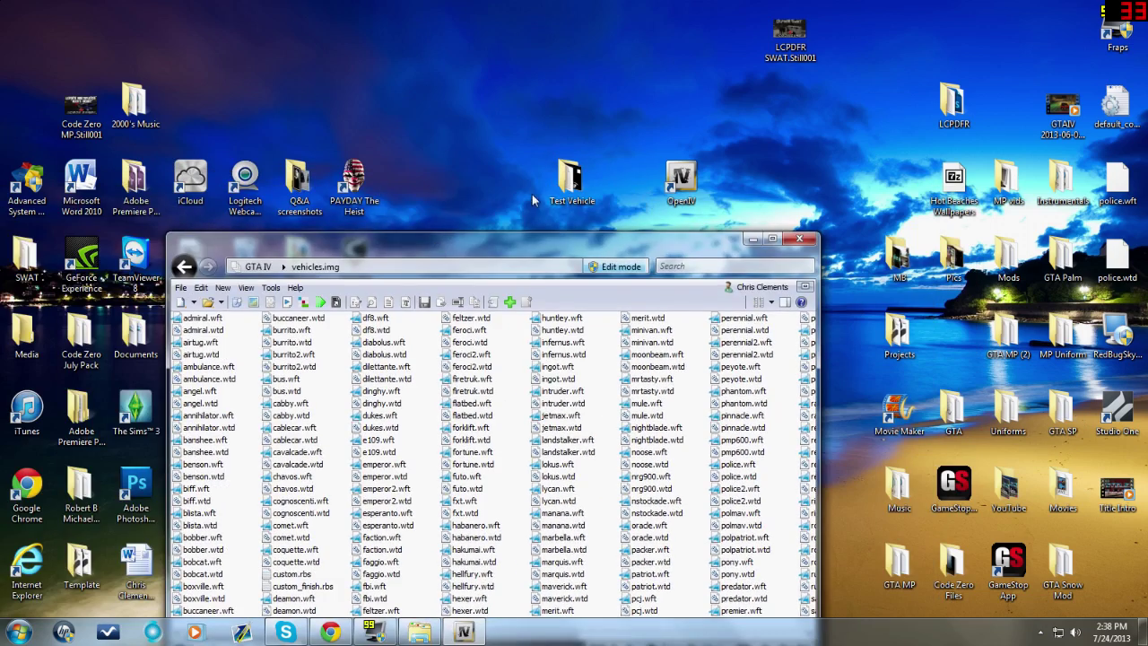
{"action": "left_click_drag", "start_coordinate": [592, 170], "coordinate": [592, 94]}
{"action": "double_click", "coordinate": [592, 94]}
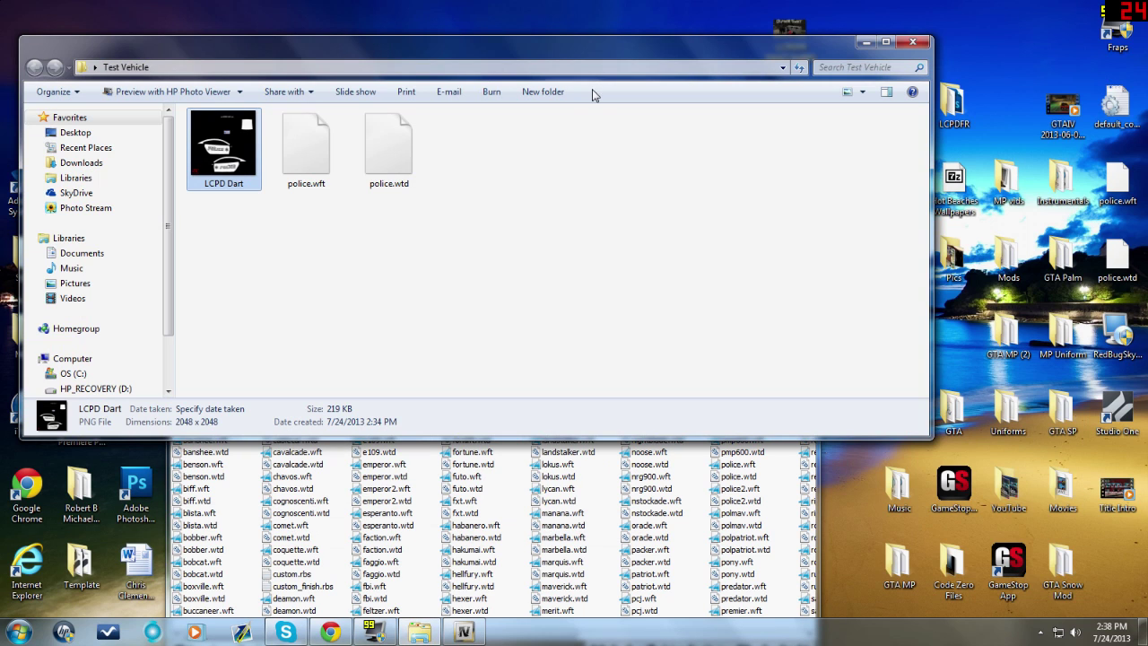
{"action": "left_click_drag", "start_coordinate": [544, 227], "coordinate": [696, 477]}
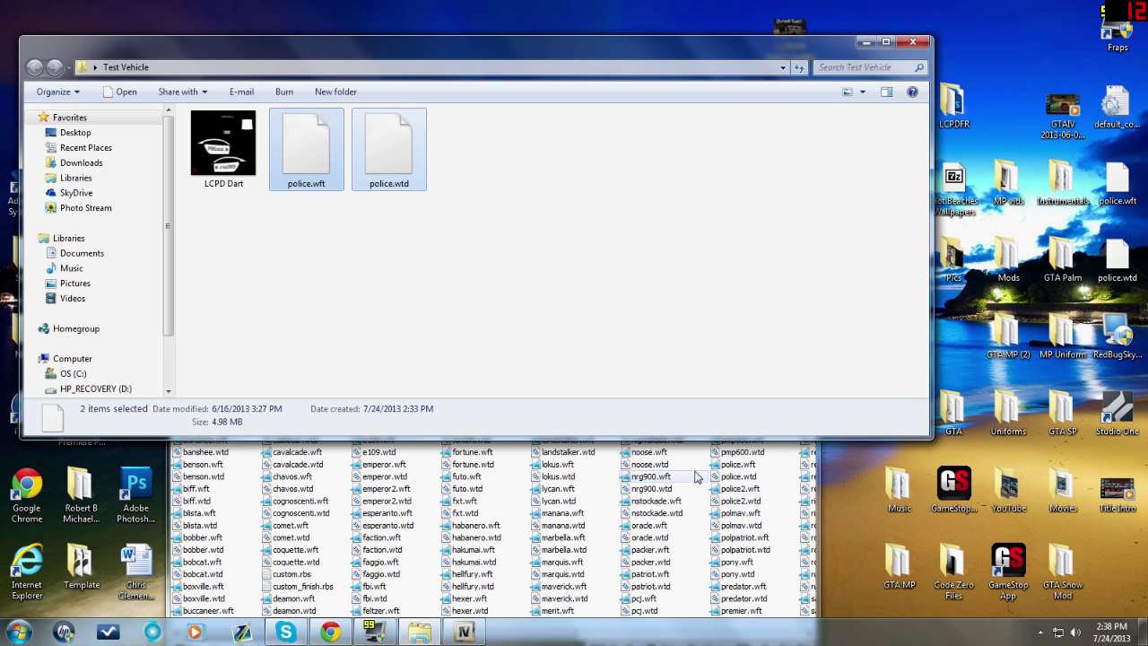
Minimize the Test Vehicle folder and select police.wft in the vehicles.img list
{"action": "left_click", "coordinate": [867, 43]}
{"action": "left_click_drag", "start_coordinate": [649, 245], "coordinate": [630, 106]}
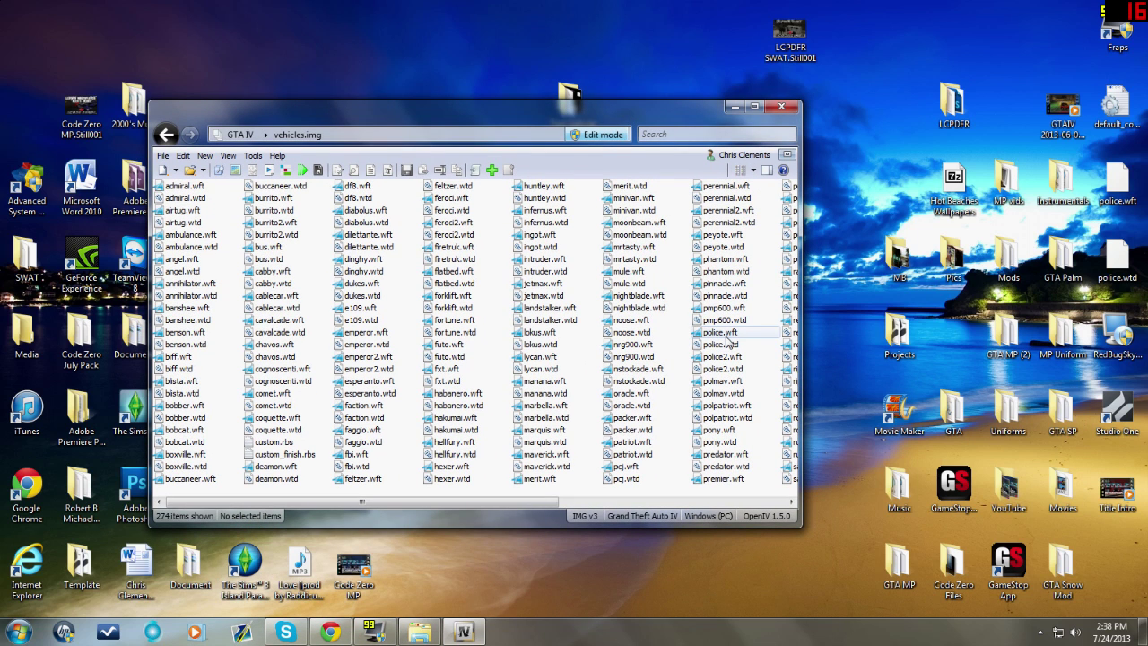
{"action": "left_click", "coordinate": [727, 334]}
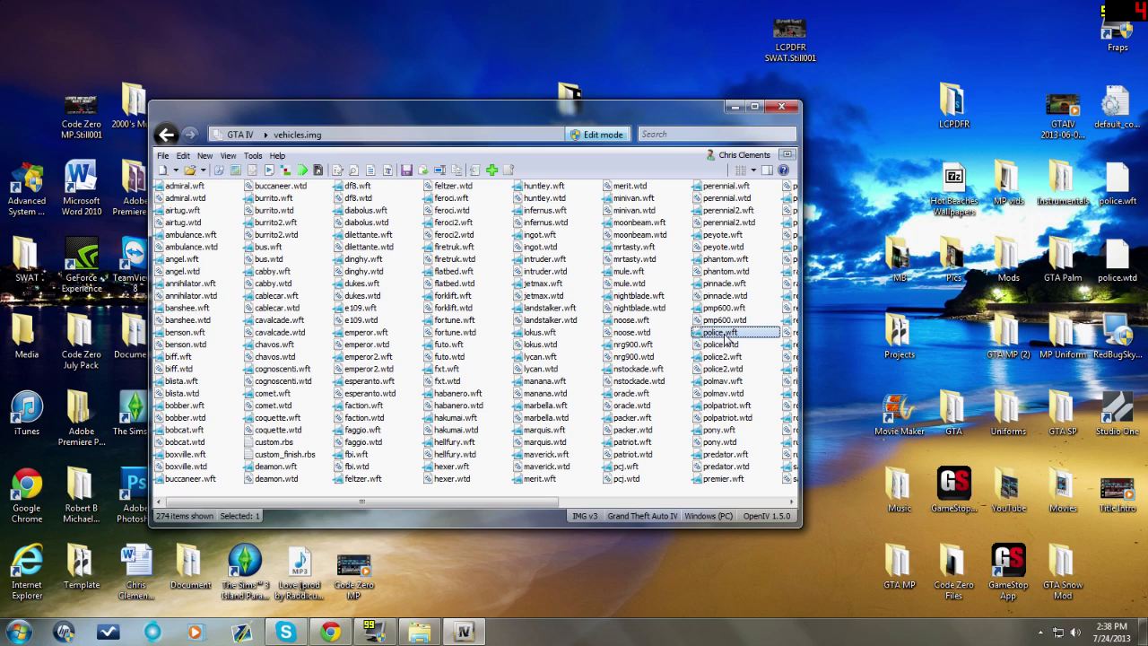
Preview police.wft in the Model Viewer, orbiting around the car, and close it
{"action": "double_click", "coordinate": [725, 335]}
{"action": "left_click_drag", "start_coordinate": [638, 293], "coordinate": [519, 293]}
{"action": "left_click_drag", "start_coordinate": [927, 124], "coordinate": [828, 206]}
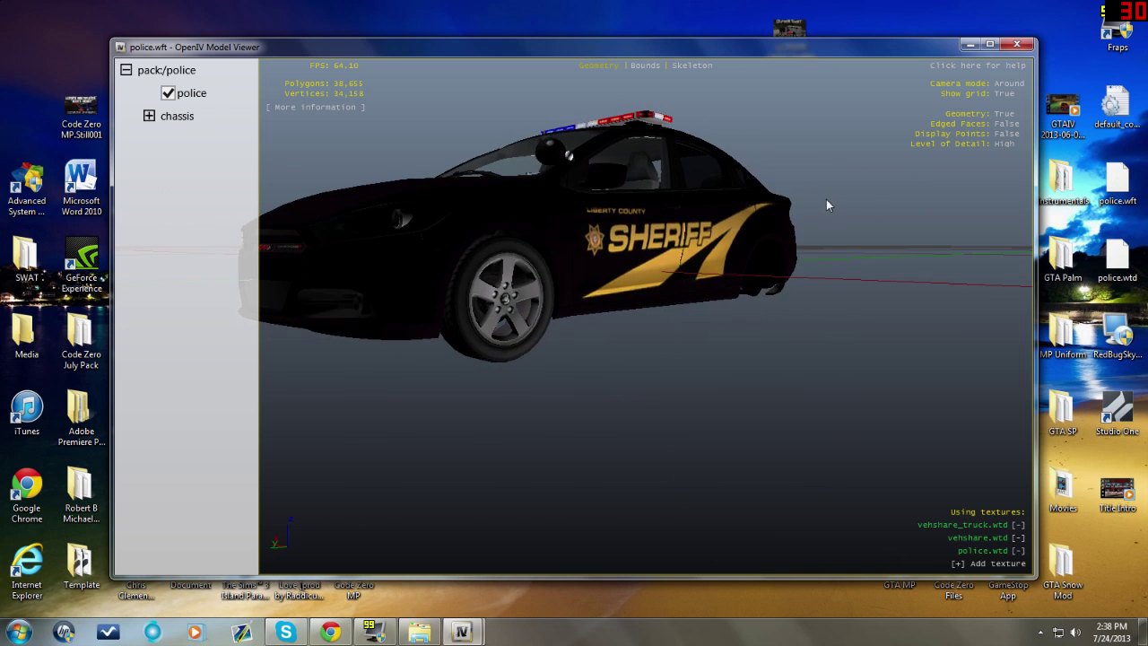
{"action": "left_click", "coordinate": [1018, 44]}
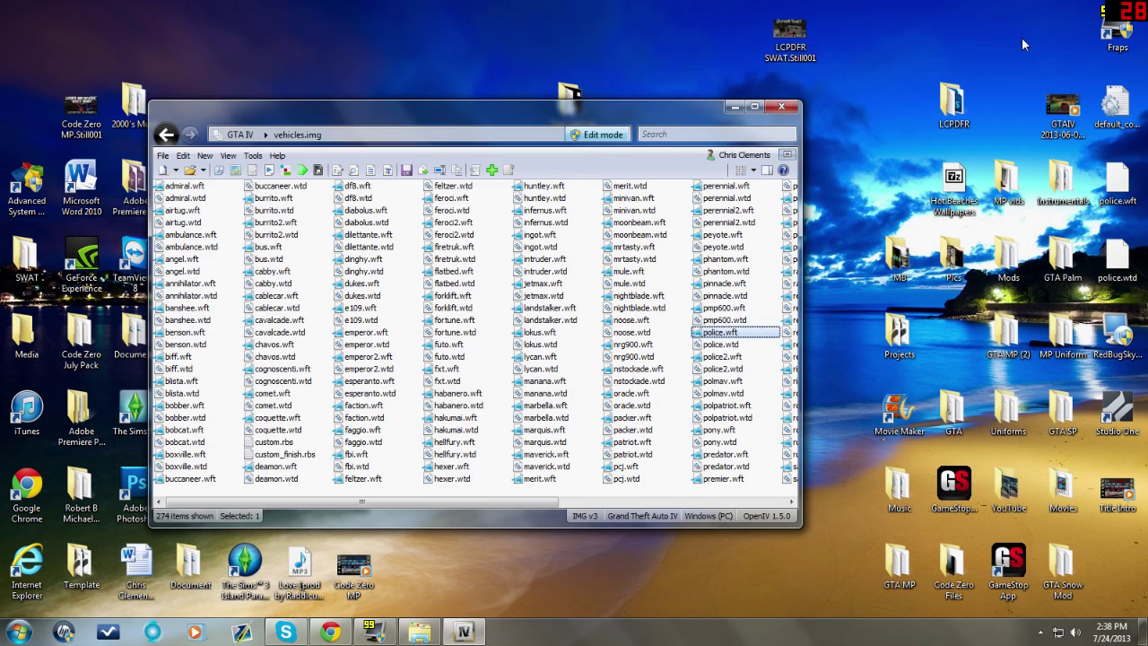
{"action": "double_click", "coordinate": [723, 331]}
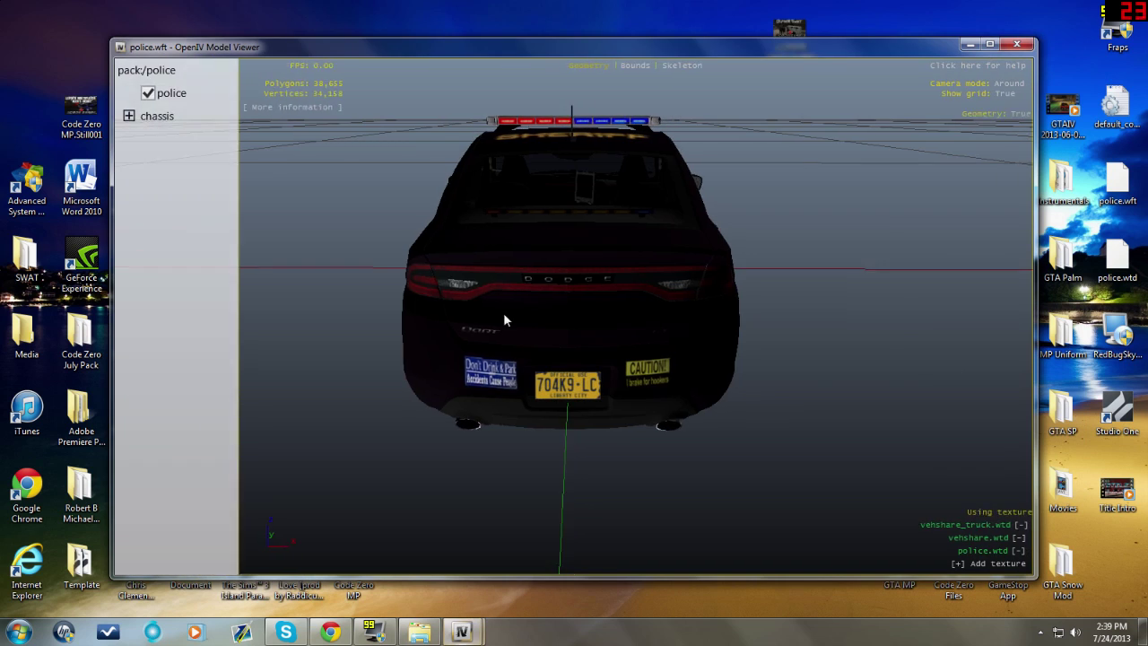
{"action": "left_click_drag", "start_coordinate": [503, 312], "coordinate": [763, 233]}
{"action": "left_click", "coordinate": [1018, 47]}
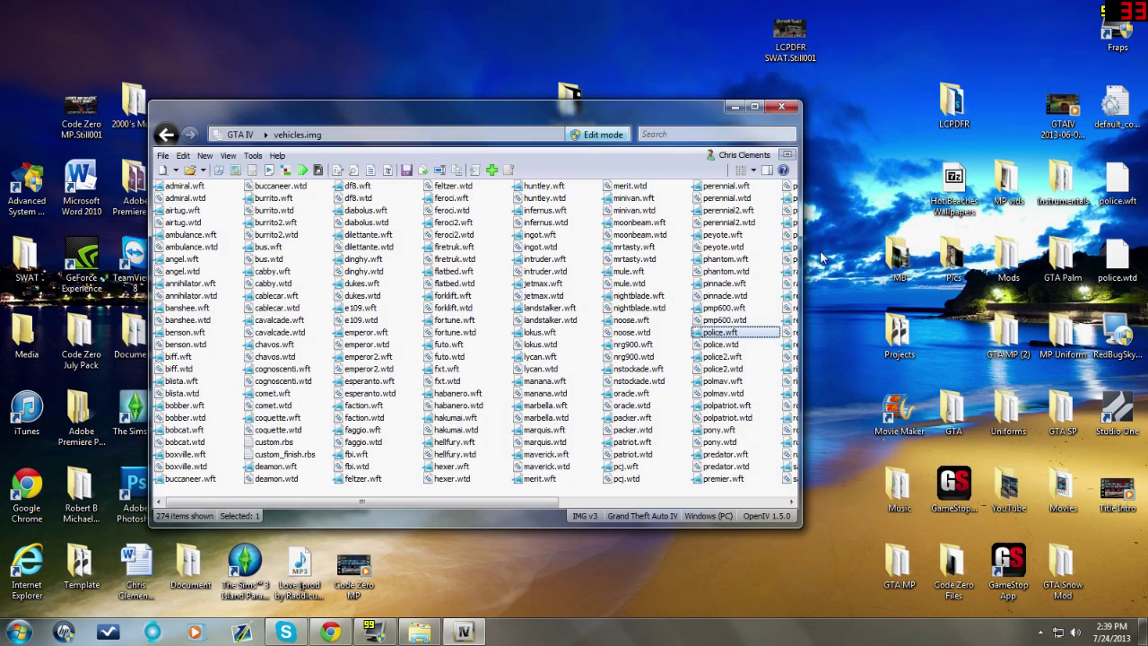
Preview police2.wft from the side, close the viewer, and select fbi.wft
{"action": "left_click", "coordinate": [723, 356]}
{"action": "key", "text": "Return"}
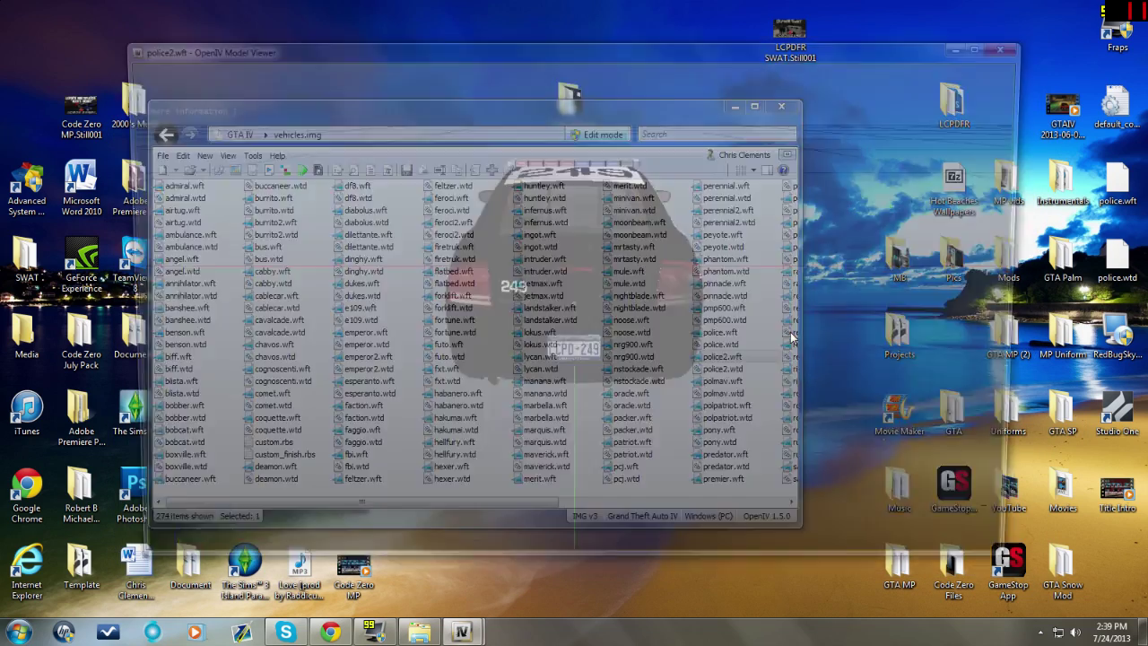
{"action": "left_click_drag", "start_coordinate": [482, 297], "coordinate": [625, 323]}
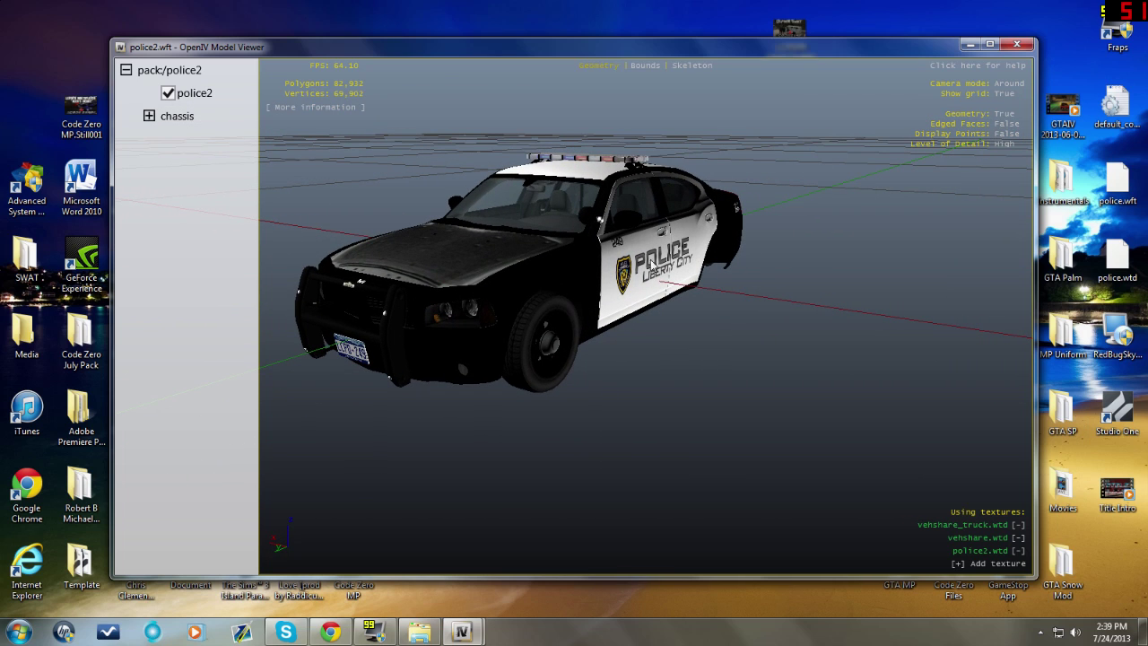
{"action": "left_click", "coordinate": [1024, 44]}
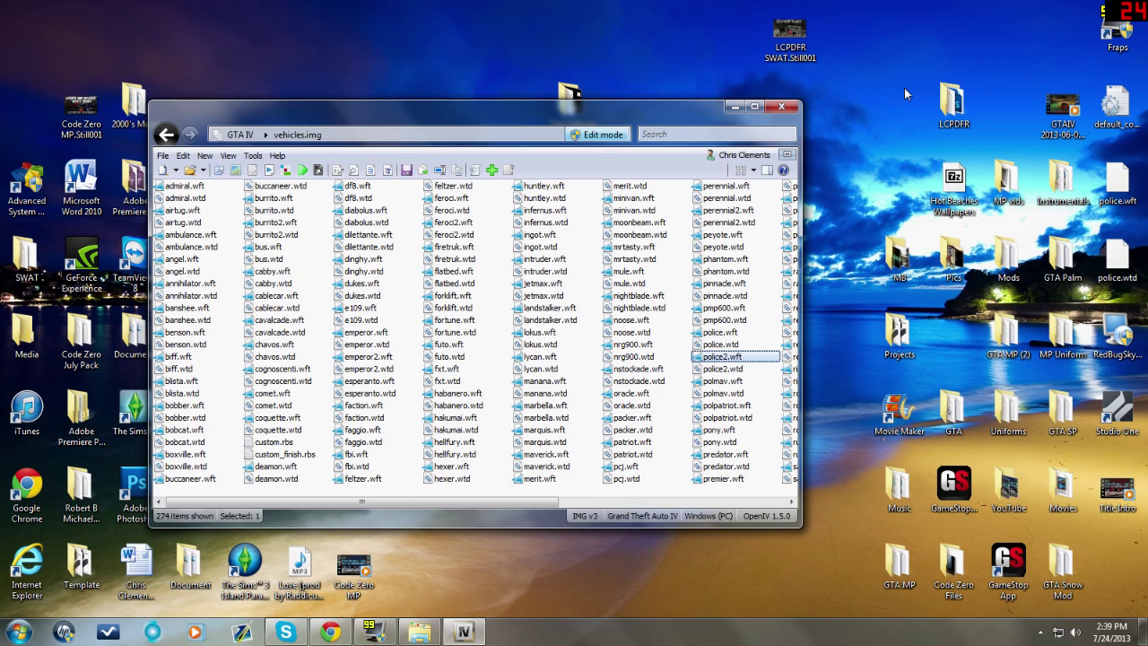
{"action": "left_click", "coordinate": [370, 455]}
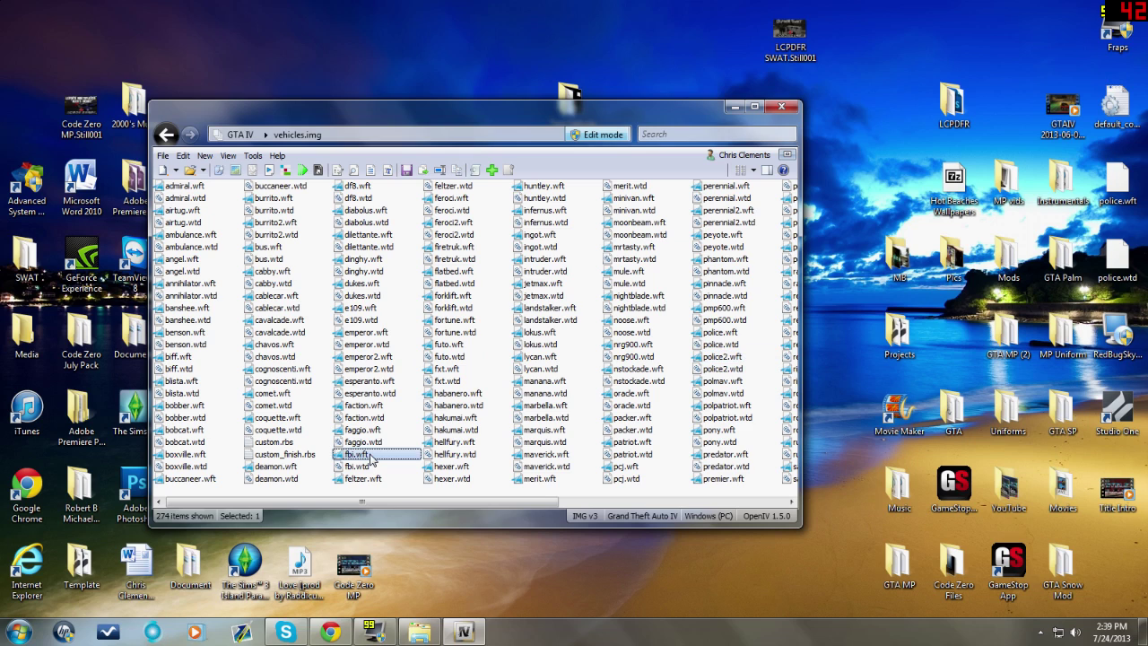
Look through noose.wft and police.wft, then select fbi.wft and start replacing it
{"action": "left_click", "coordinate": [628, 323]}
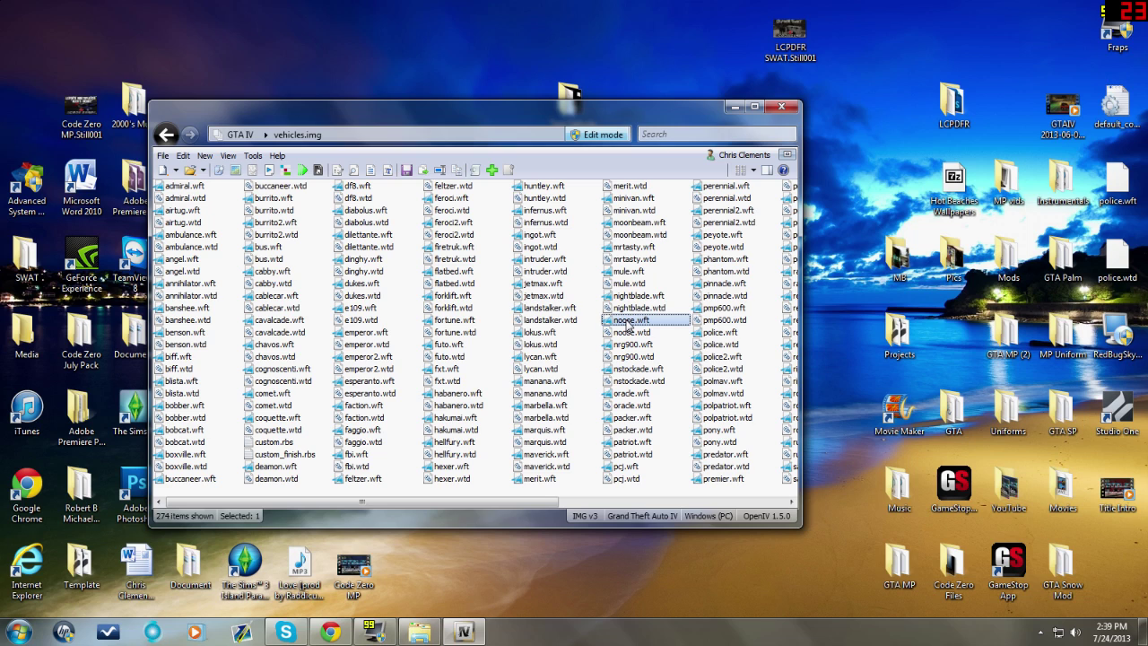
{"action": "left_click", "coordinate": [359, 454]}
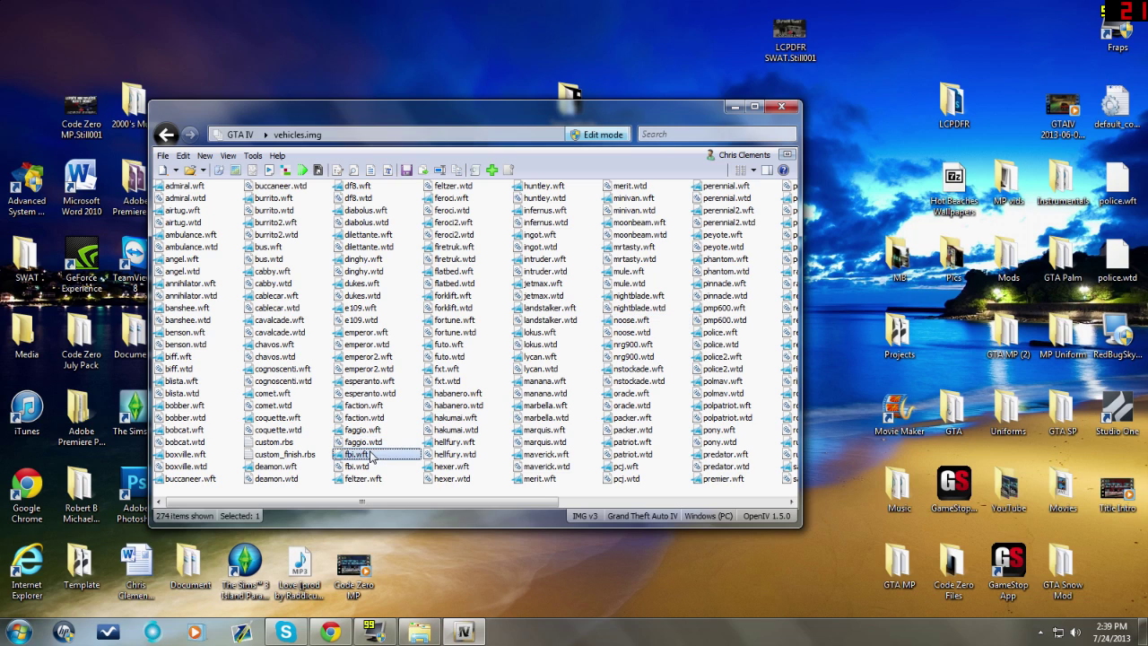
{"action": "left_click", "coordinate": [723, 332]}
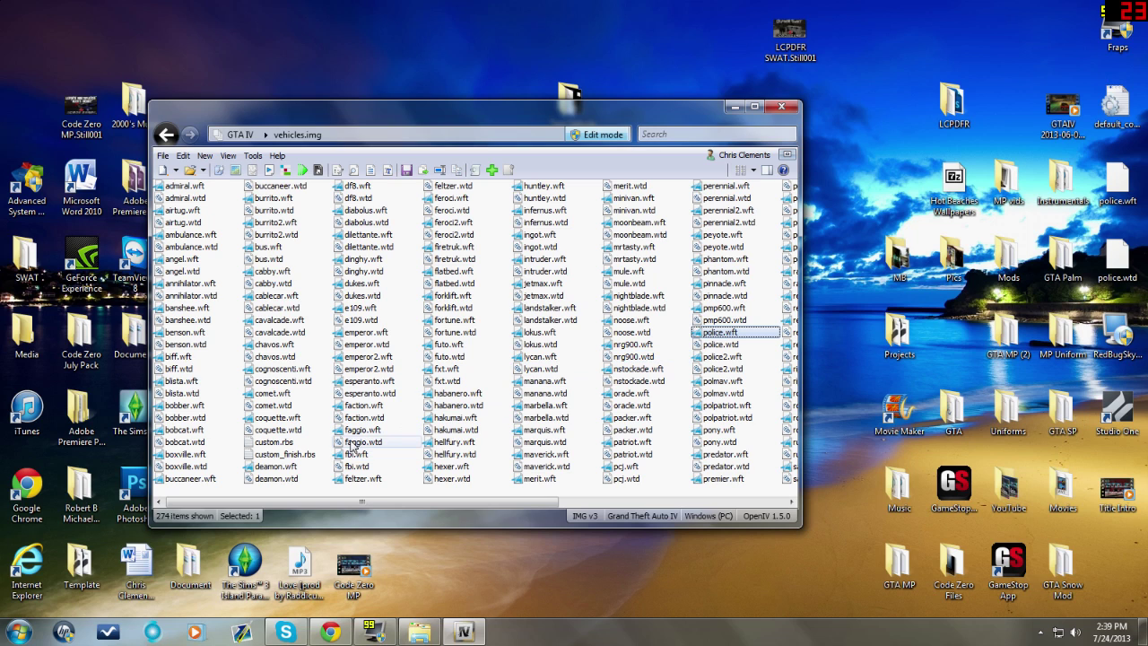
{"action": "left_click", "coordinate": [370, 456]}
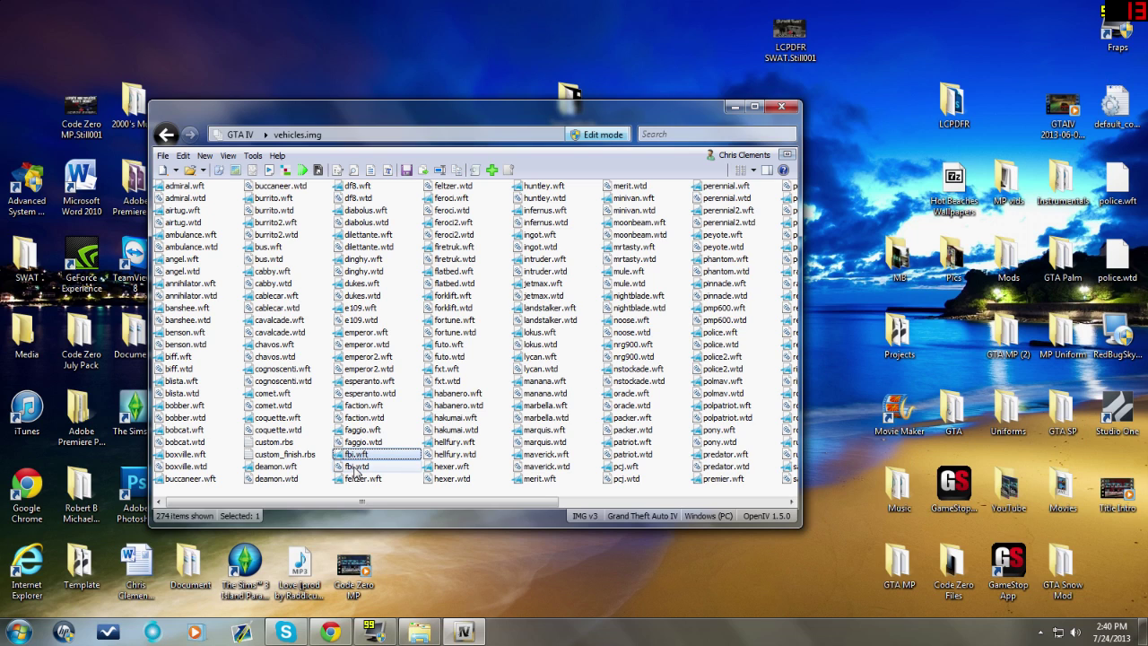
{"action": "left_click", "coordinate": [457, 170]}
Swap Test Vehicle police.wft and police.wtd into fbi.wft and fbi.wtd, then orbit the new model
{"action": "left_click", "coordinate": [309, 235]}
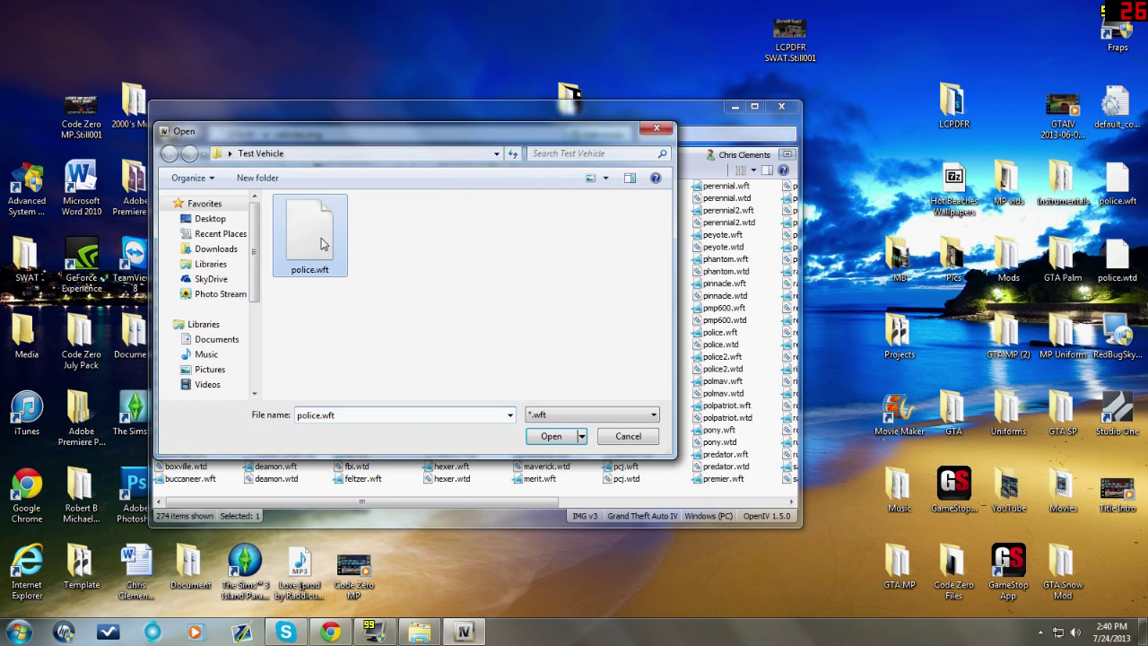
{"action": "left_click", "coordinate": [551, 436]}
{"action": "left_click", "coordinate": [356, 466]}
{"action": "left_click", "coordinate": [458, 176]}
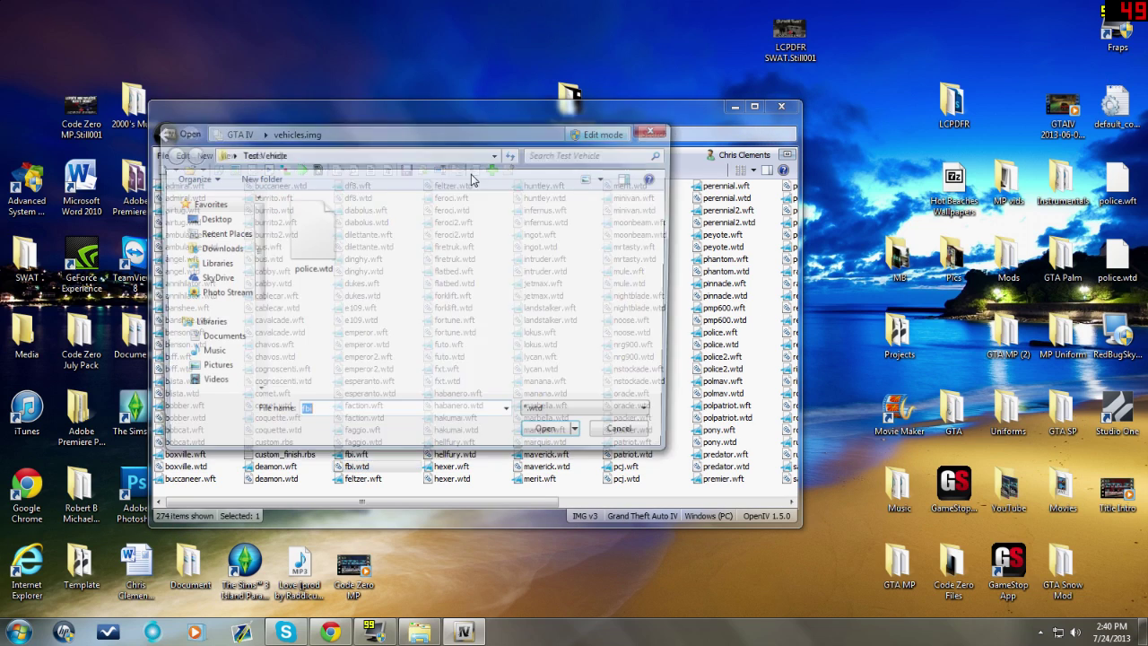
{"action": "left_click", "coordinate": [336, 235]}
{"action": "left_click", "coordinate": [546, 431]}
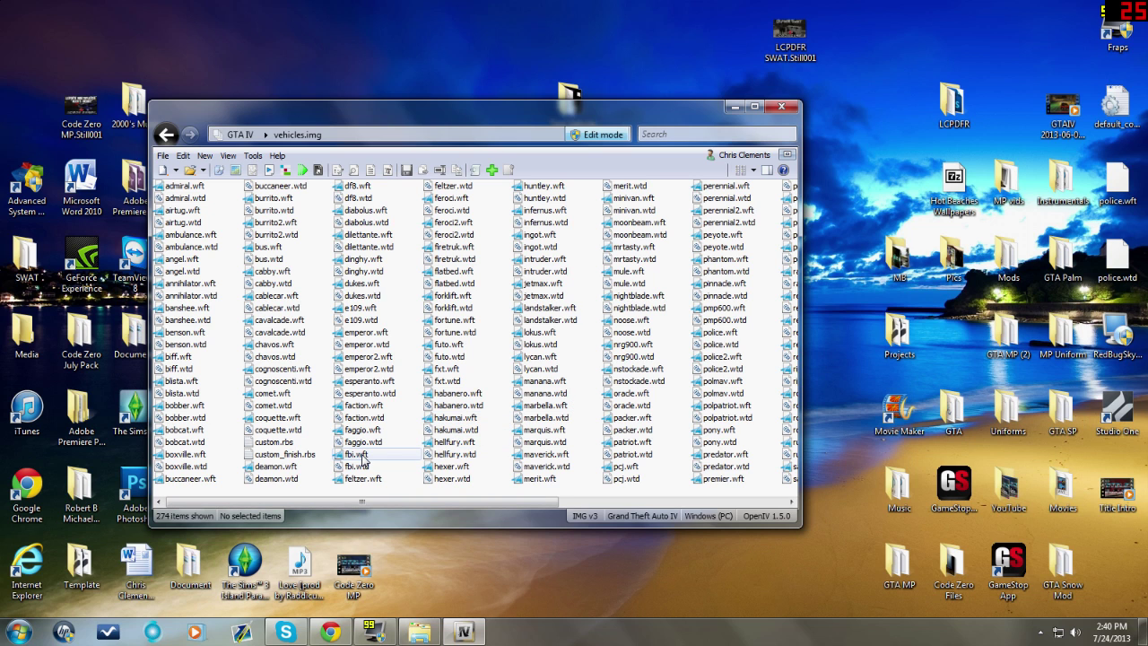
{"action": "double_click", "coordinate": [363, 457]}
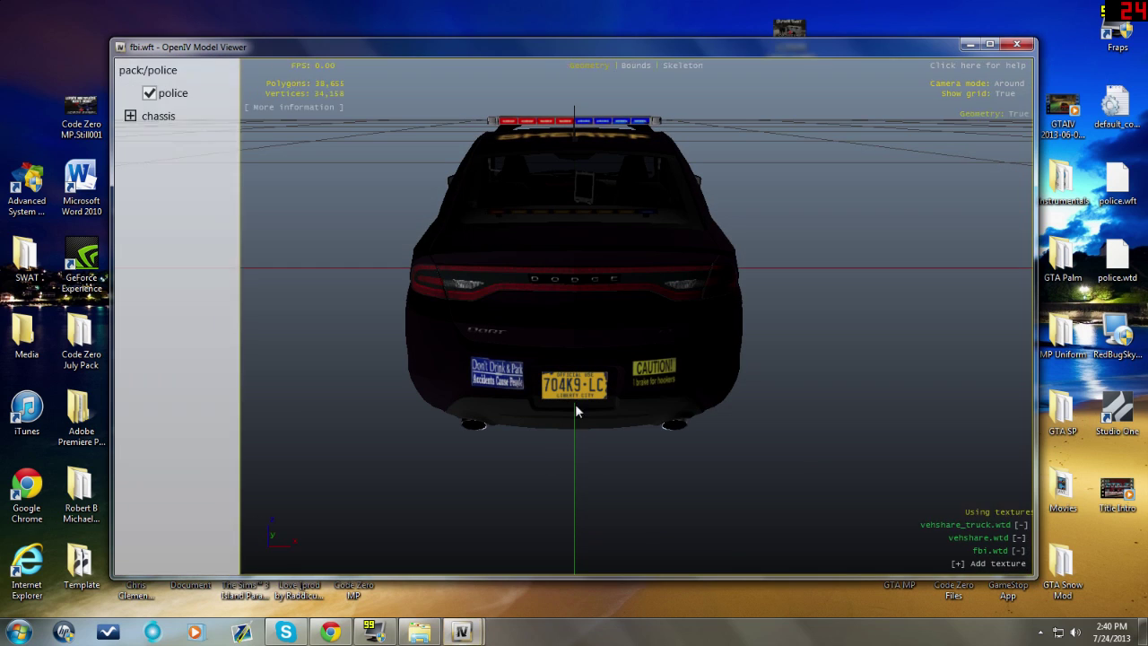
{"action": "left_click_drag", "start_coordinate": [576, 411], "coordinate": [656, 318]}
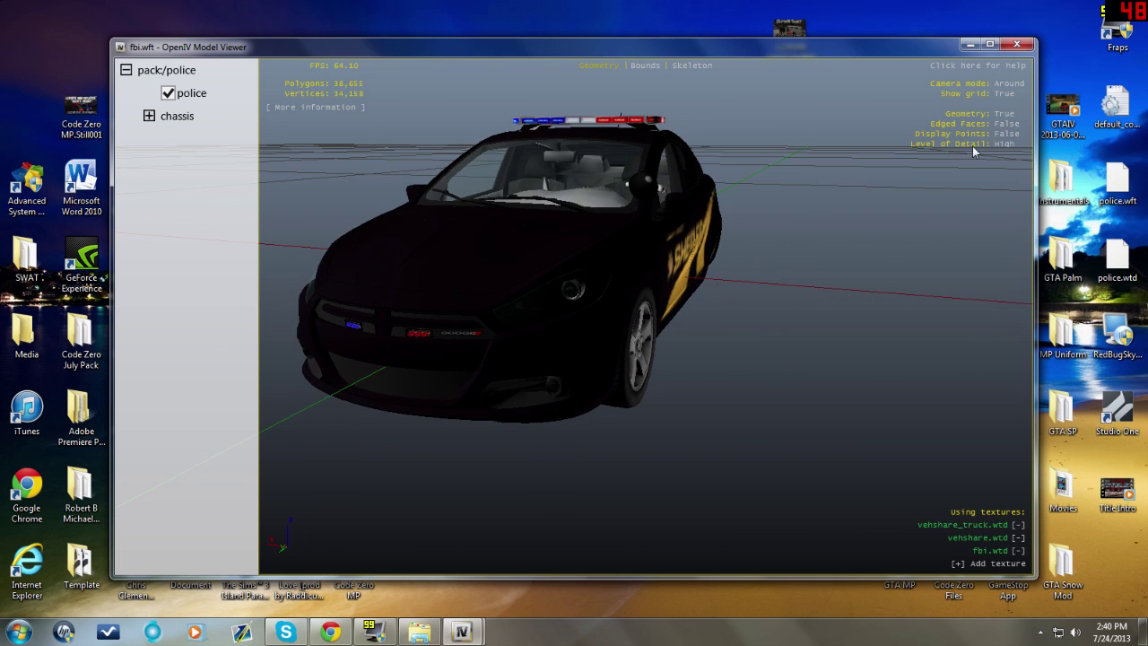
Close the fbi.wft preview, then select police2.wft as the next entry to replace
{"action": "left_click", "coordinate": [1020, 47]}
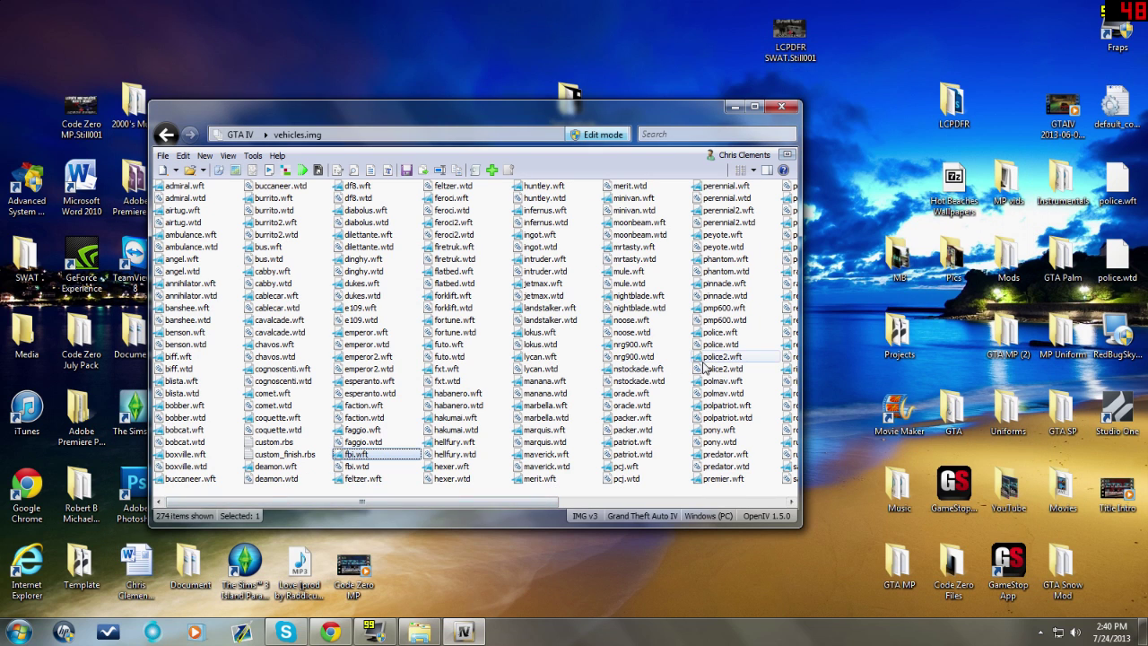
{"action": "left_click", "coordinate": [654, 321]}
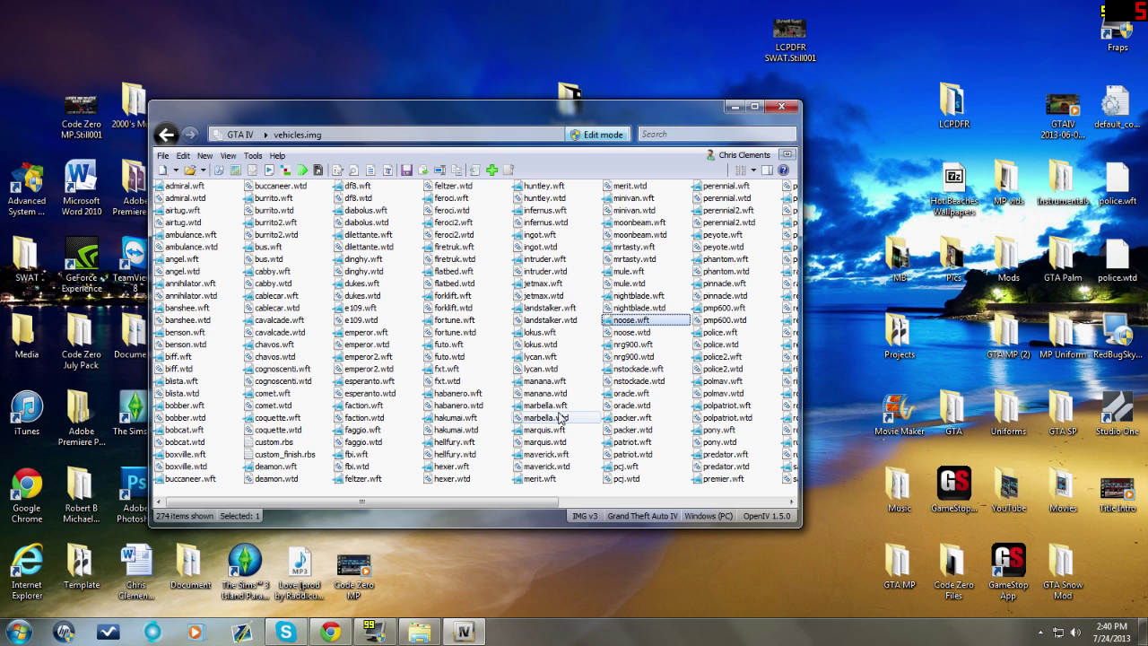
{"action": "left_click", "coordinate": [725, 357]}
Replace police2.wft with police.wft and police2.wtd with police.wtd from Test Vehicle
{"action": "left_click", "coordinate": [458, 170]}
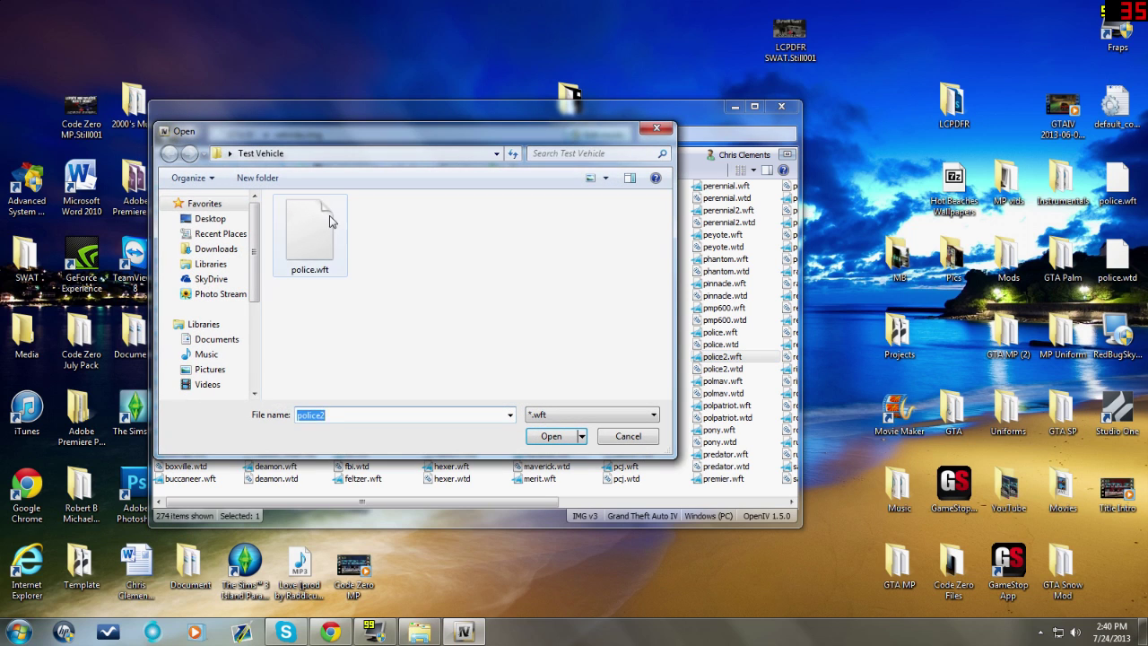
{"action": "left_click", "coordinate": [311, 236]}
{"action": "left_click", "coordinate": [543, 439]}
{"action": "left_click", "coordinate": [726, 369]}
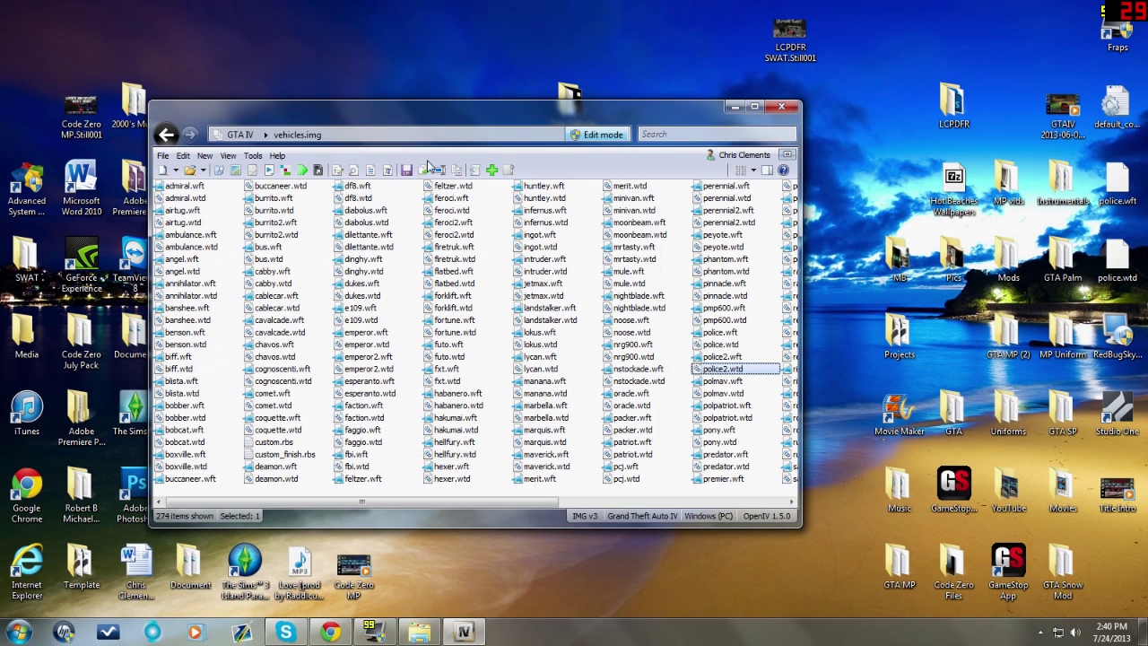
{"action": "left_click", "coordinate": [458, 170]}
{"action": "left_click", "coordinate": [310, 236]}
{"action": "left_click", "coordinate": [551, 436]}
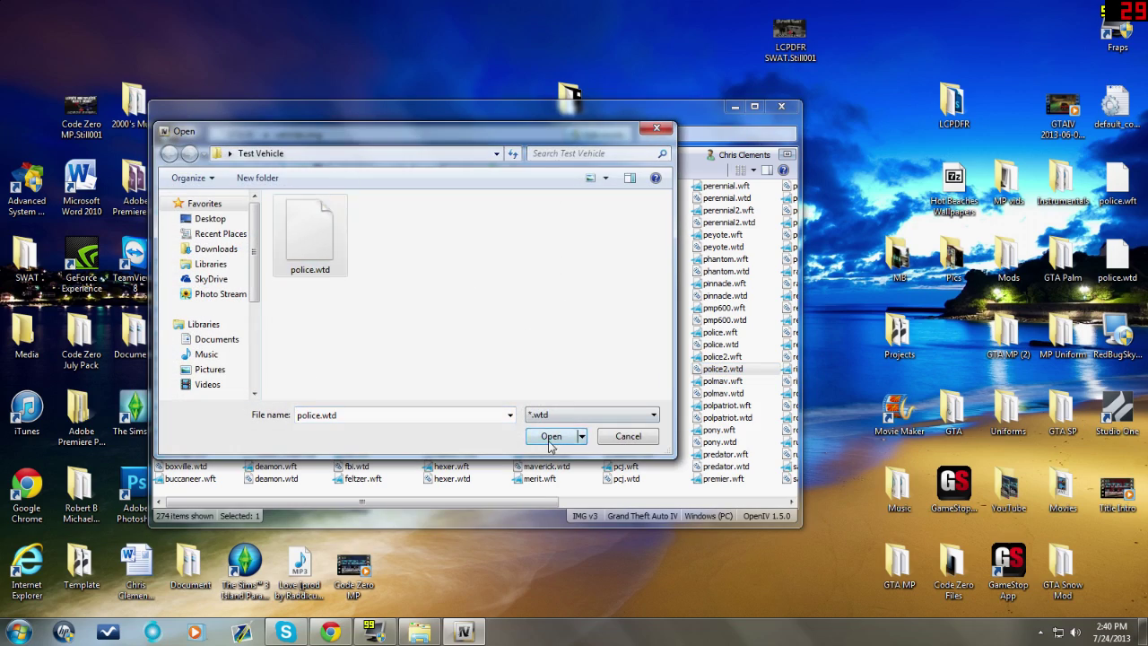
Check the new police2.wft in the Model Viewer, then return to the browser
{"action": "double_click", "coordinate": [723, 359]}
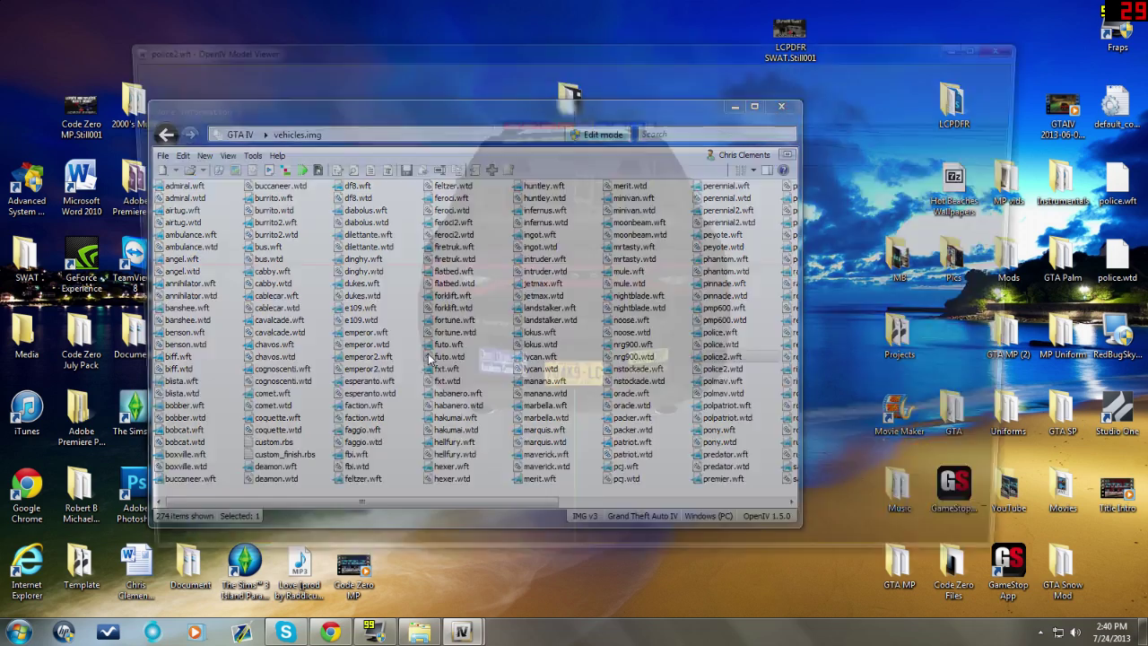
{"action": "left_click", "coordinate": [1013, 45]}
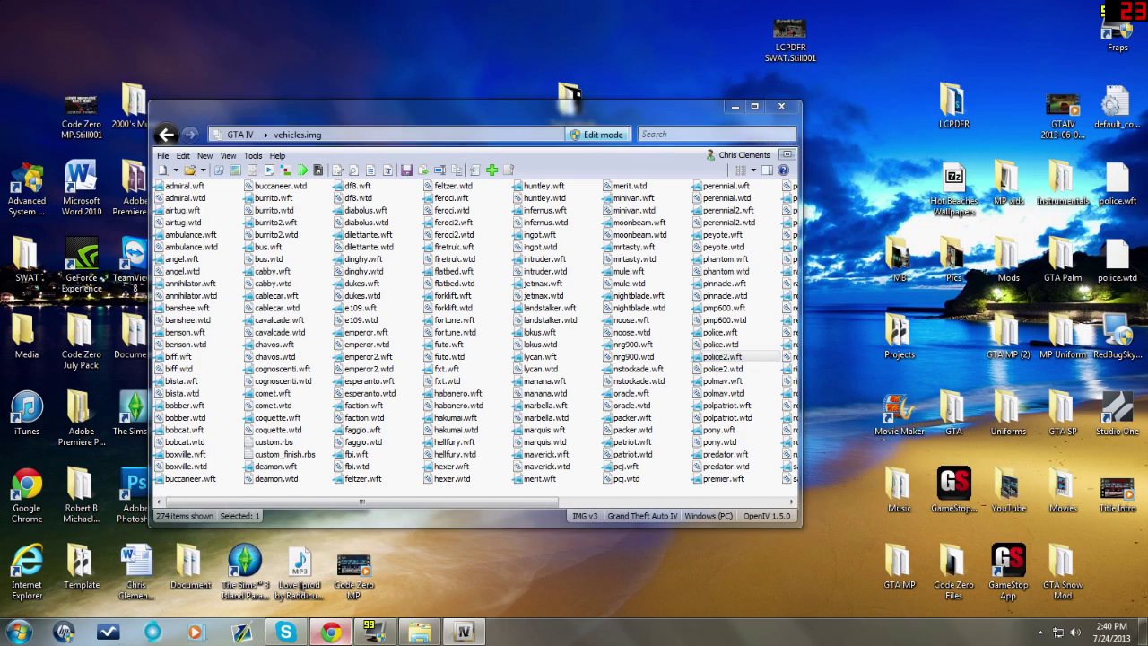
{"action": "left_click", "coordinate": [331, 631]}
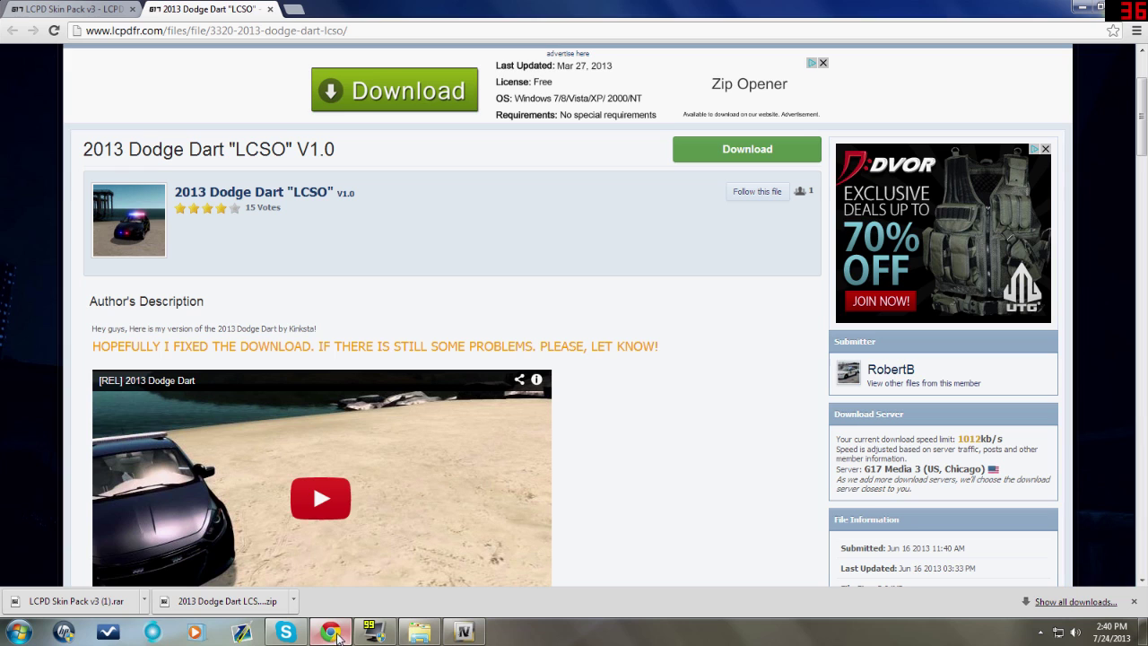
Close the 2013 Dodge Dart "LCSO" tab and open the LCPD Skin Pack v3 download's options
{"action": "left_click", "coordinate": [270, 9]}
{"action": "scroll", "coordinate": [636, 401], "scroll_direction": "down", "scroll_amount": 2}
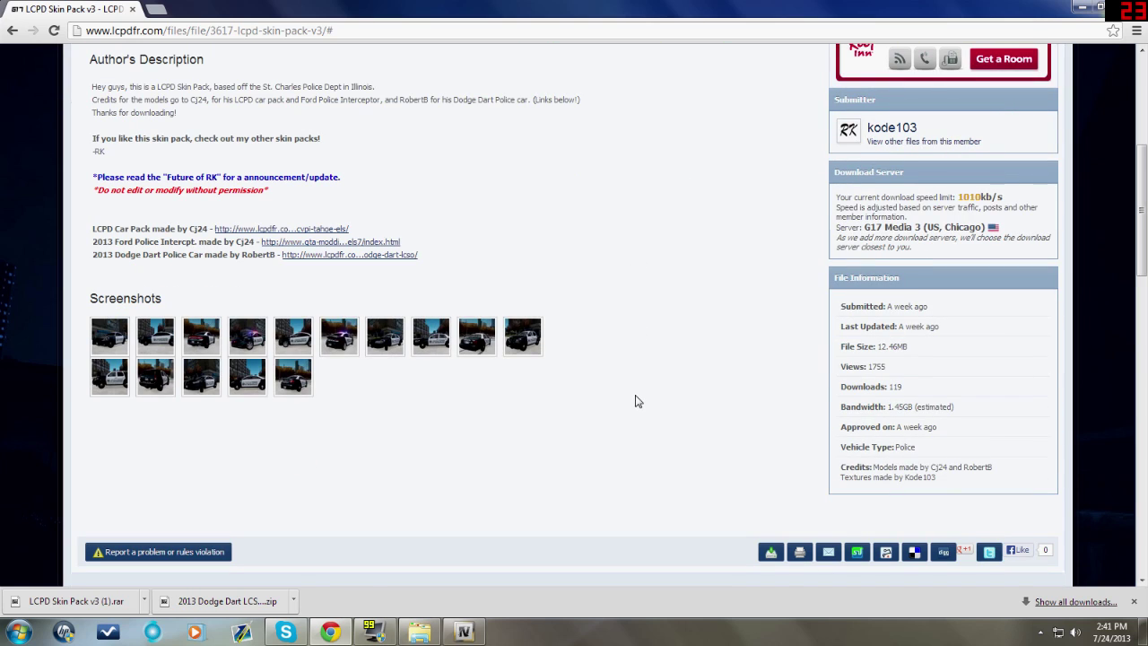
{"action": "scroll", "coordinate": [290, 261], "scroll_direction": "up", "scroll_amount": 2}
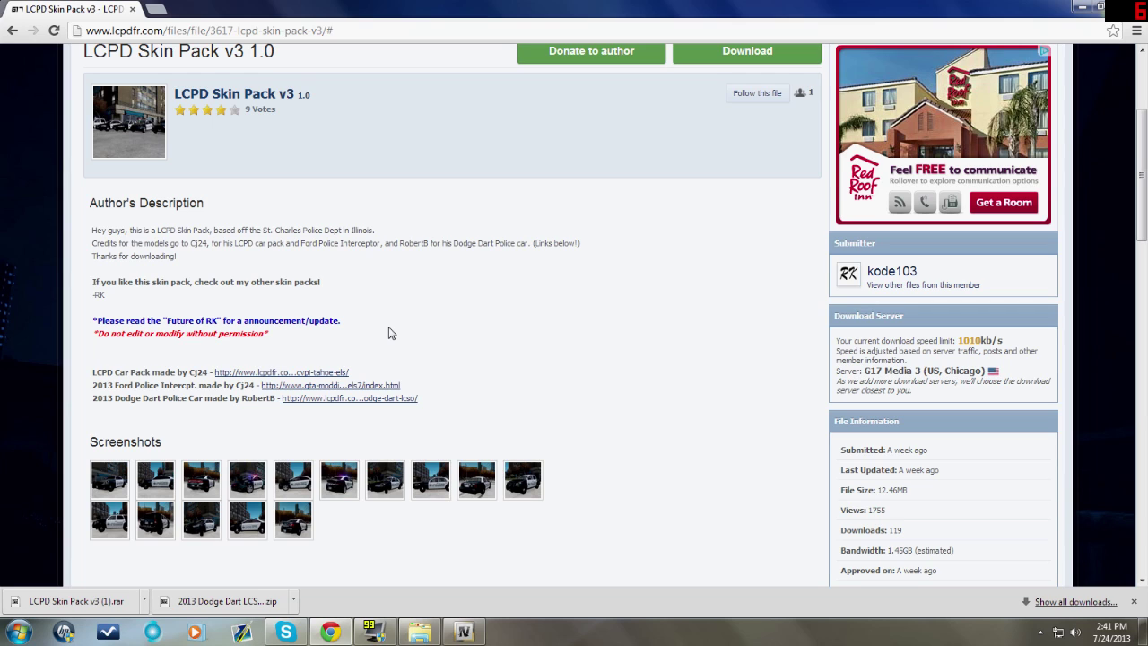
{"action": "left_click", "coordinate": [143, 601]}
Open the LCPD Skin Pack v3 archive and select LCPD Dart.png in its Skins folder
{"action": "left_click", "coordinate": [169, 556]}
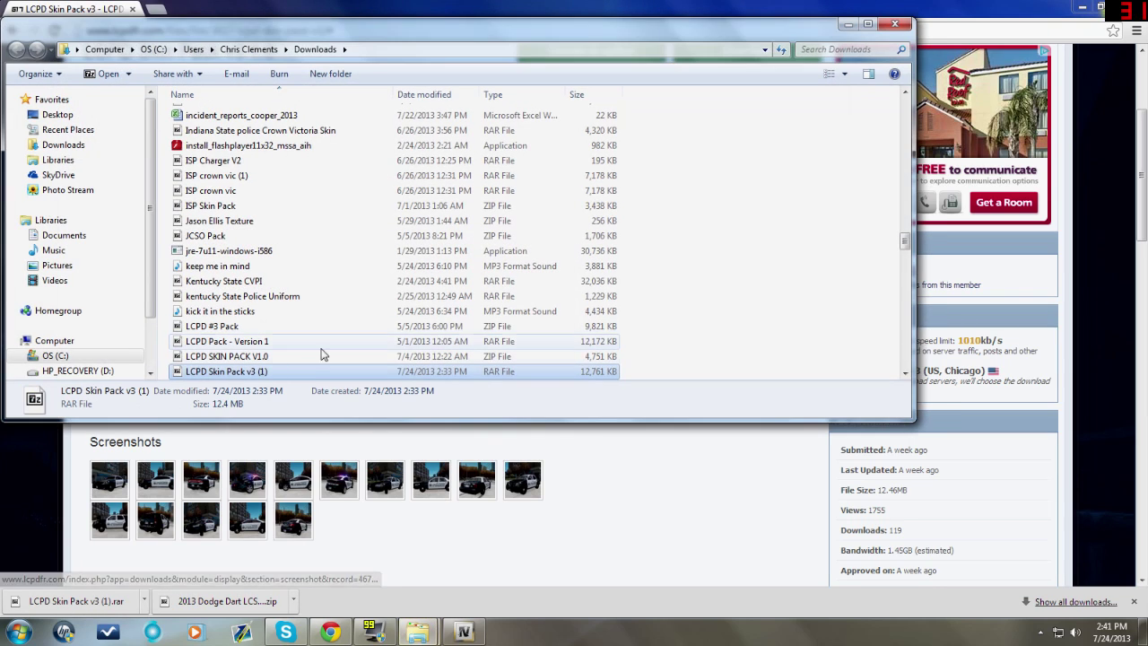
{"action": "double_click", "coordinate": [274, 373]}
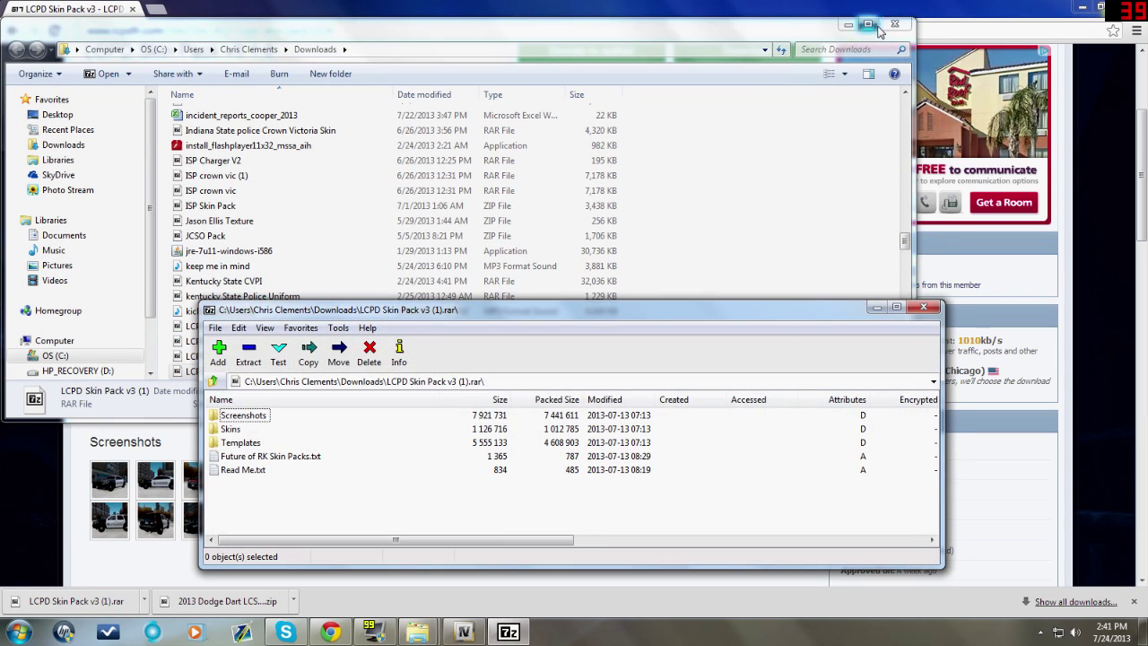
{"action": "left_click", "coordinate": [894, 24]}
{"action": "left_click", "coordinate": [1083, 9]}
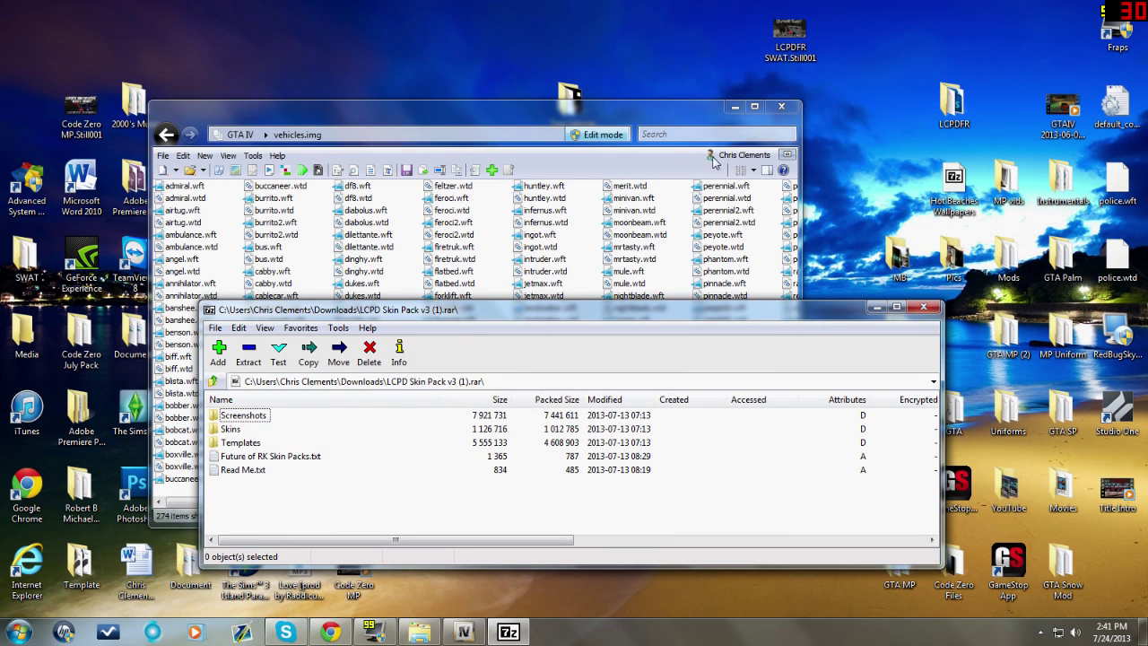
{"action": "left_click", "coordinate": [735, 106]}
{"action": "double_click", "coordinate": [224, 430]}
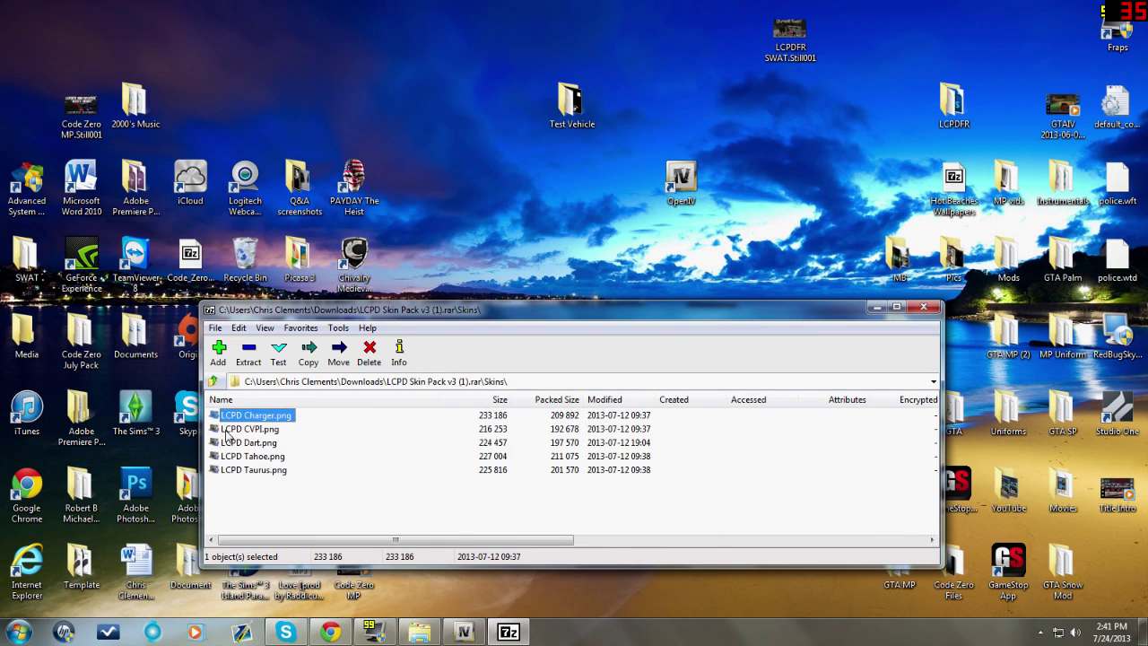
{"action": "left_click", "coordinate": [268, 441]}
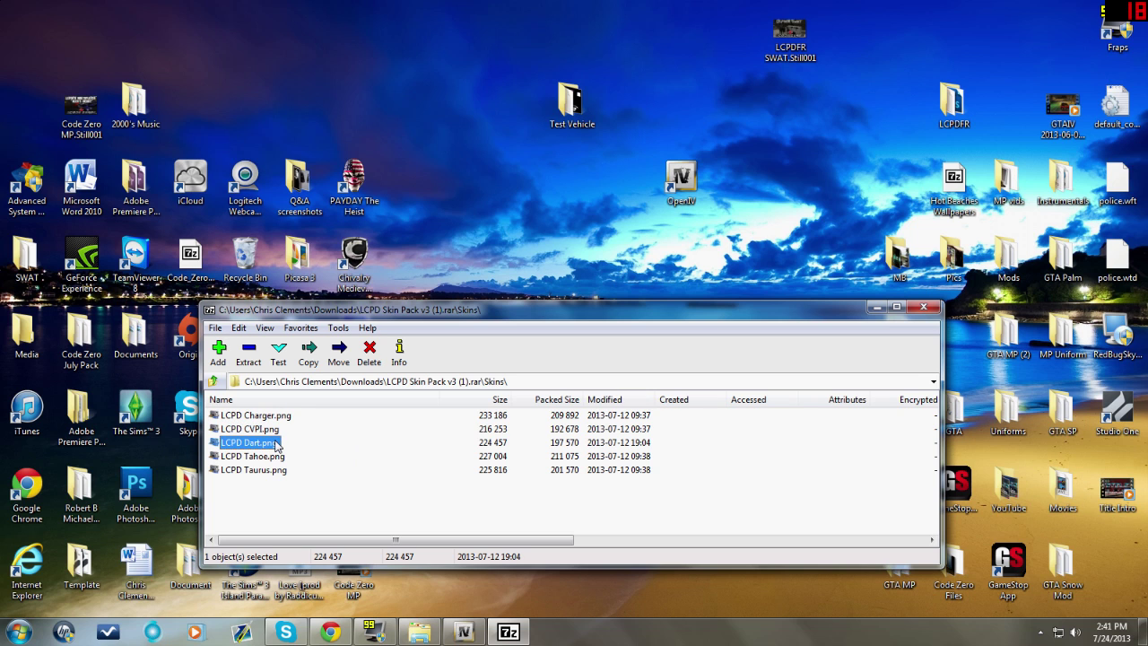
Close the archive and select police.wtd in OpenIV's vehicles.img list
{"action": "left_click", "coordinate": [924, 308]}
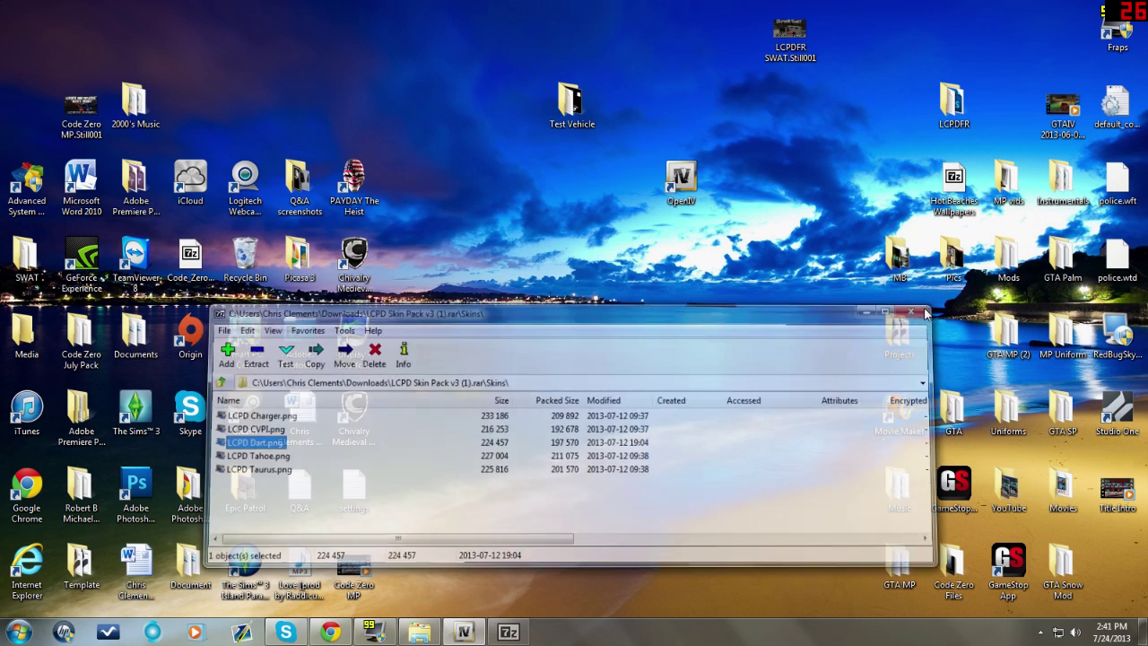
{"action": "left_click", "coordinate": [464, 631]}
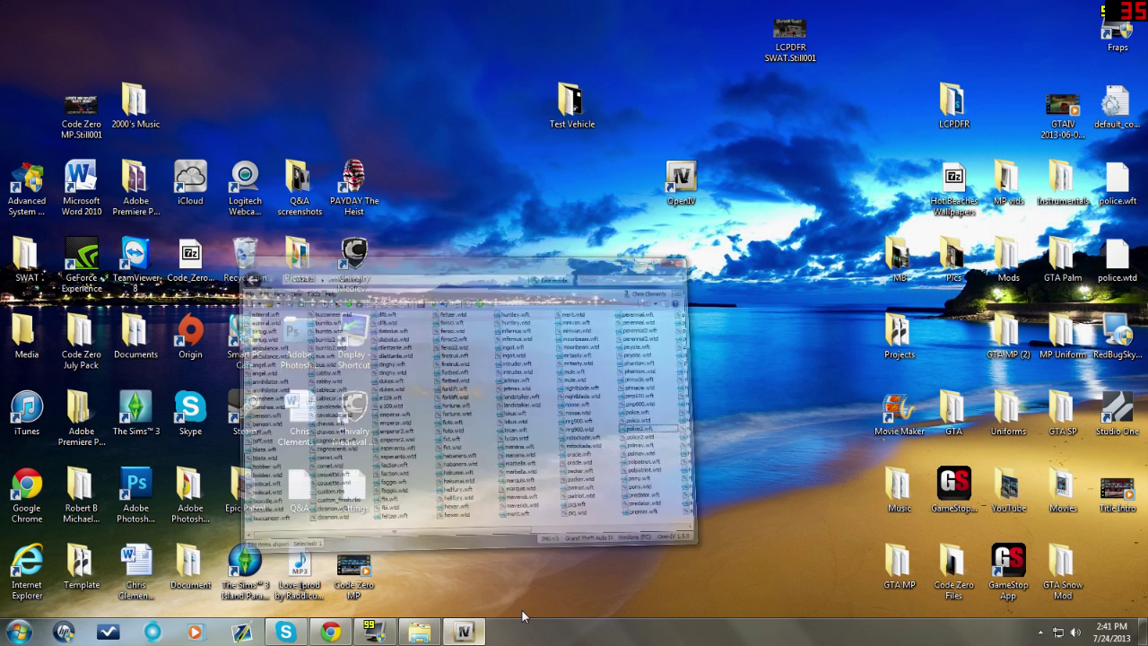
{"action": "left_click", "coordinate": [732, 334]}
{"action": "left_click", "coordinate": [728, 345]}
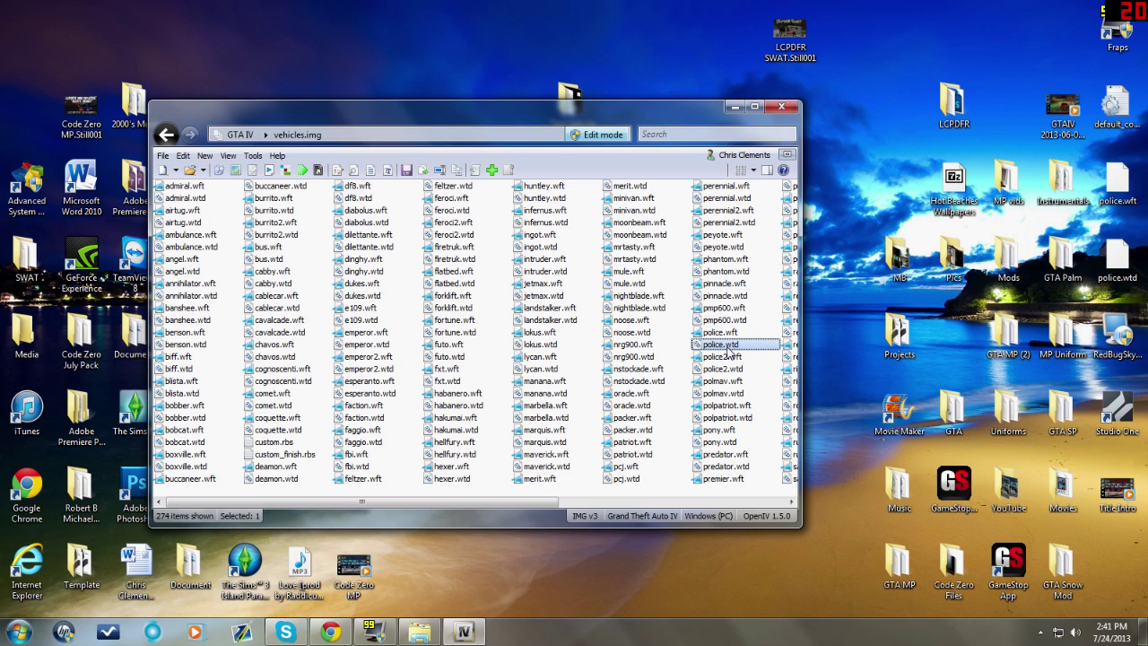
Open police.wtd in the Texture editor, show crvn_sign_1, and start replacing it
{"action": "double_click", "coordinate": [727, 347]}
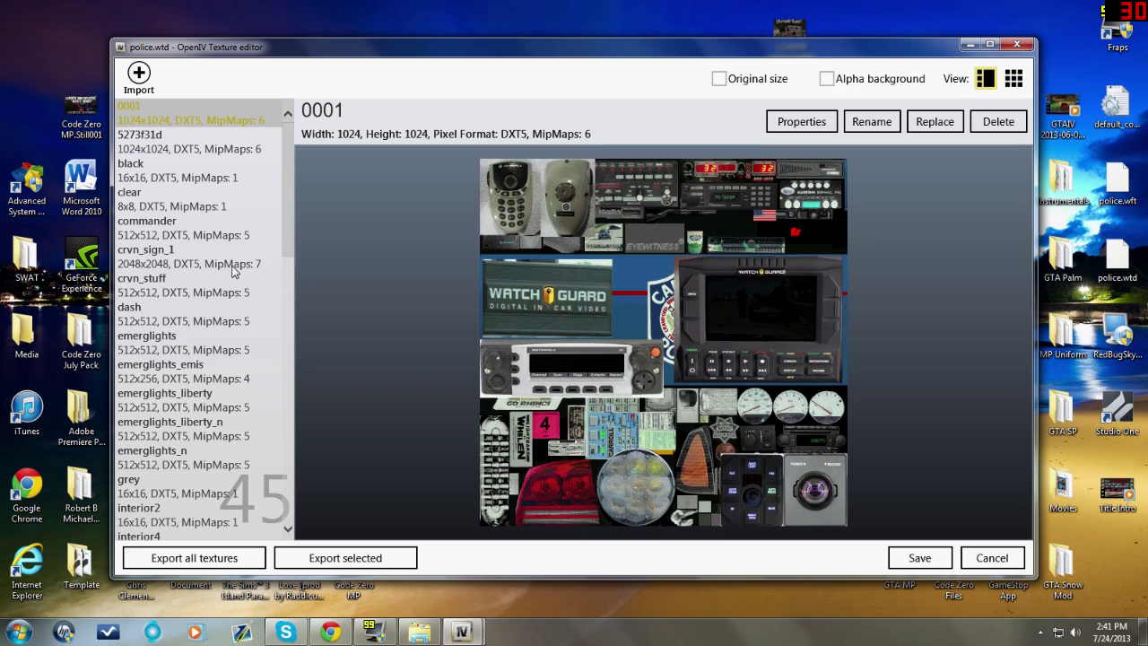
{"action": "left_click", "coordinate": [224, 264]}
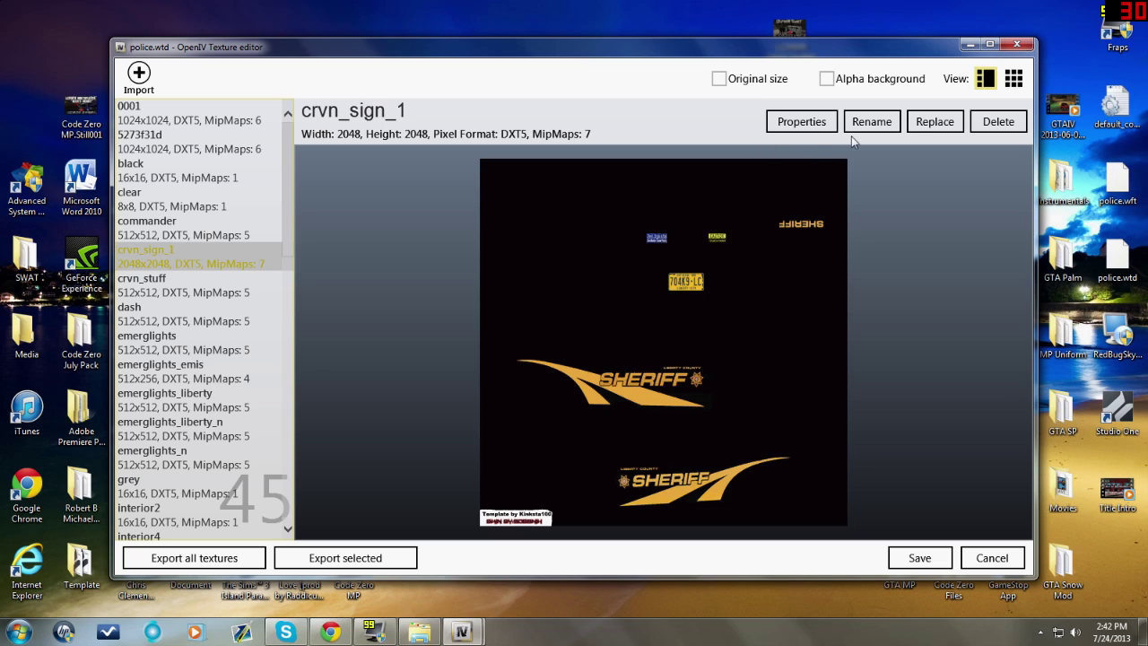
{"action": "left_click", "coordinate": [936, 122]}
Load the LCPD Dart image as the new crvn_sign_1 texture and save police.wtd
{"action": "left_click", "coordinate": [307, 162]}
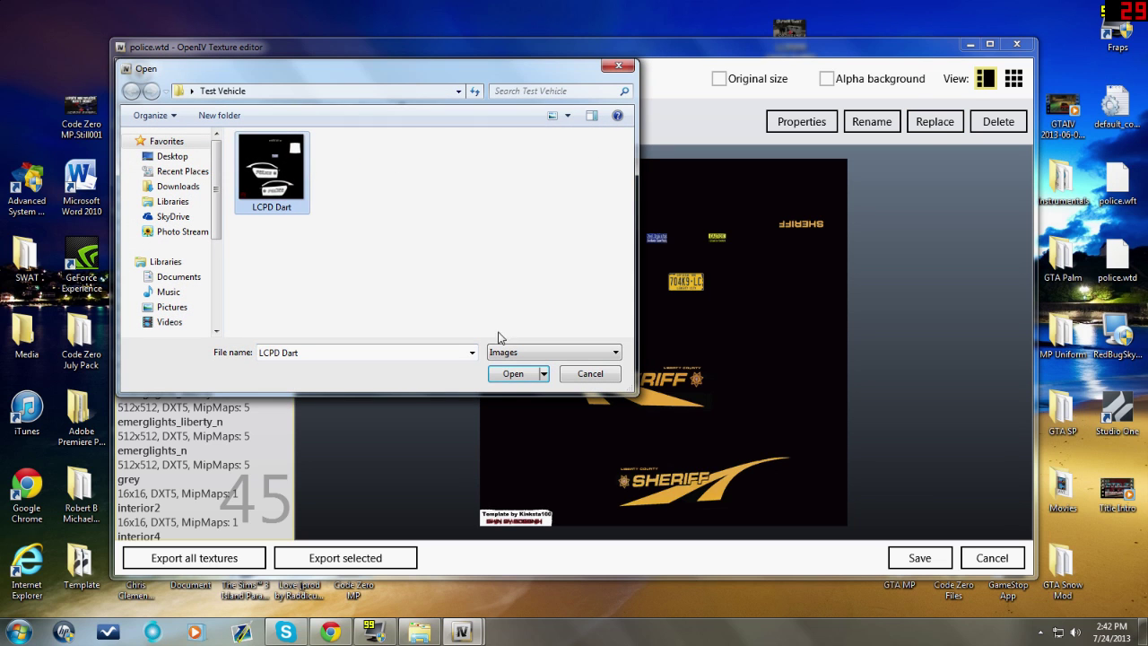
{"action": "left_click", "coordinate": [512, 373]}
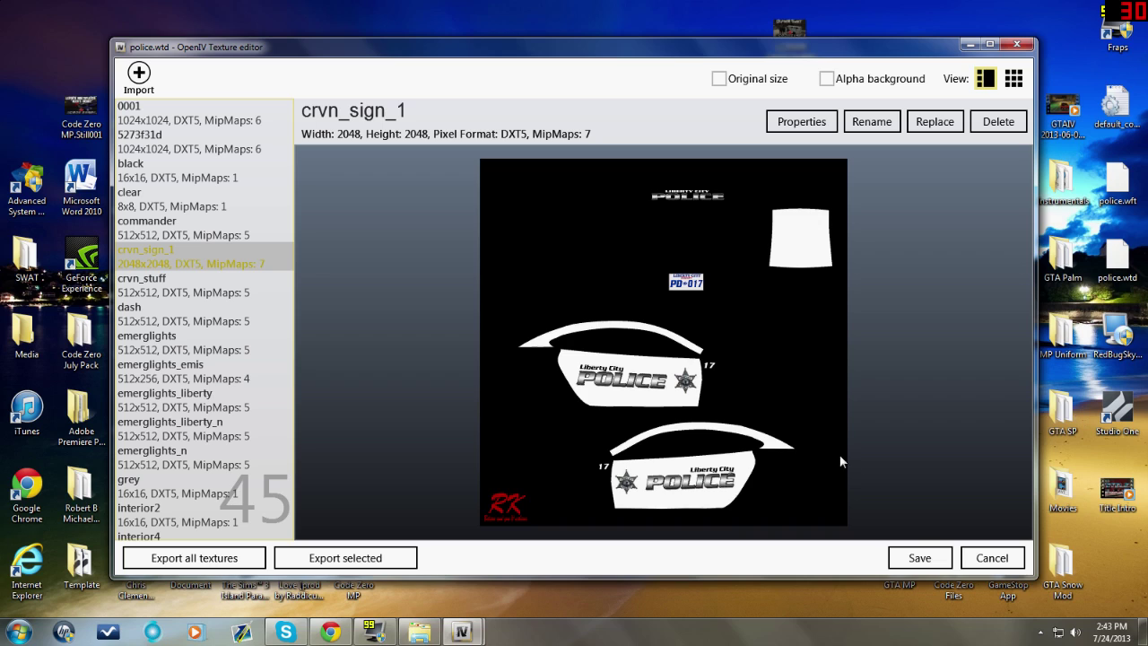
{"action": "left_click", "coordinate": [914, 550]}
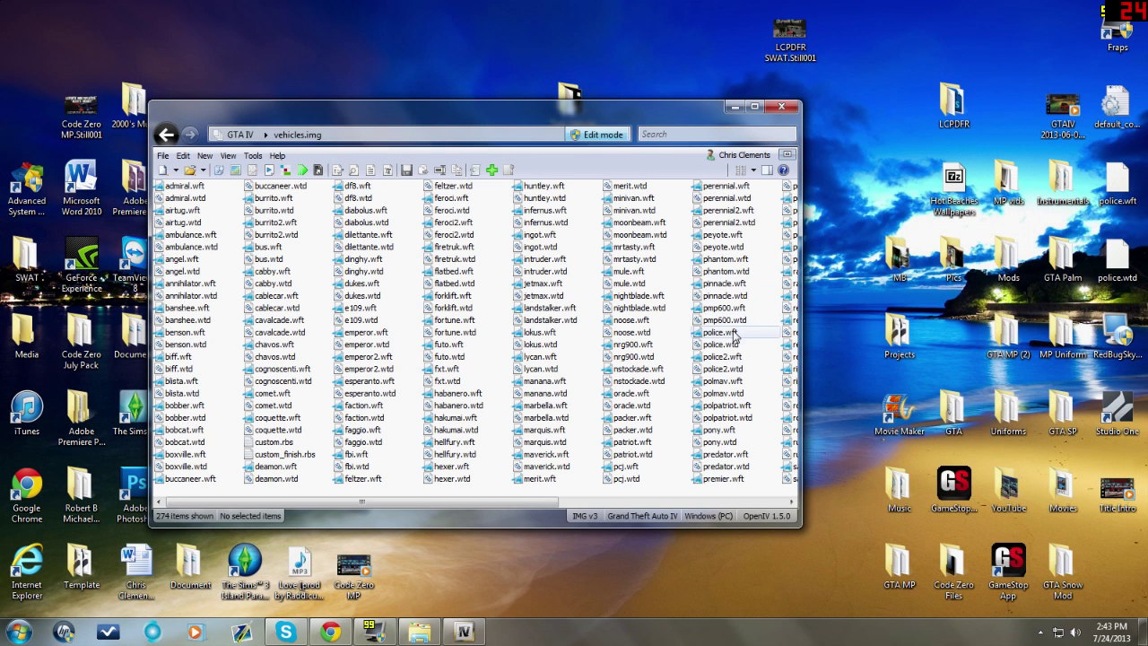
Preview the police.wft car model, orbiting it to see both sides
{"action": "double_click", "coordinate": [734, 334]}
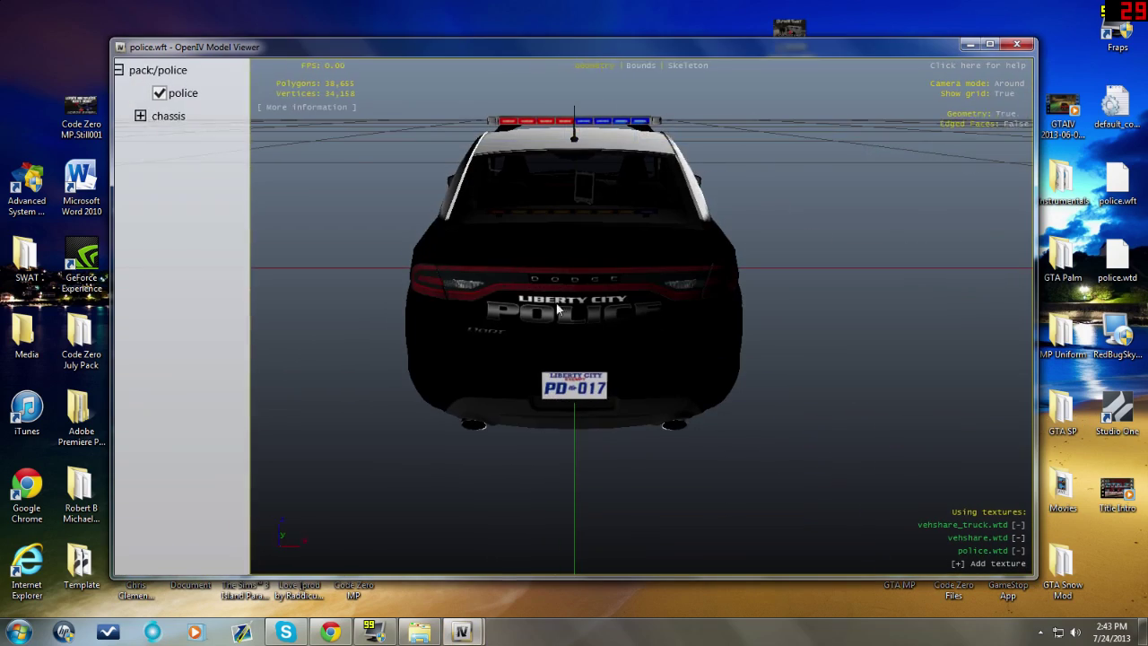
{"action": "left_click_drag", "start_coordinate": [859, 384], "coordinate": [507, 289]}
{"action": "mouse_move", "coordinate": [848, 239]}
{"action": "left_mouse_down"}
{"action": "mouse_move", "coordinate": [641, 283]}
{"action": "mouse_move", "coordinate": [406, 254]}
{"action": "mouse_move", "coordinate": [457, 215]}
{"action": "mouse_move", "coordinate": [761, 250]}
{"action": "mouse_move", "coordinate": [852, 225]}
{"action": "left_mouse_up"}
{"action": "left_click", "coordinate": [1017, 44]}
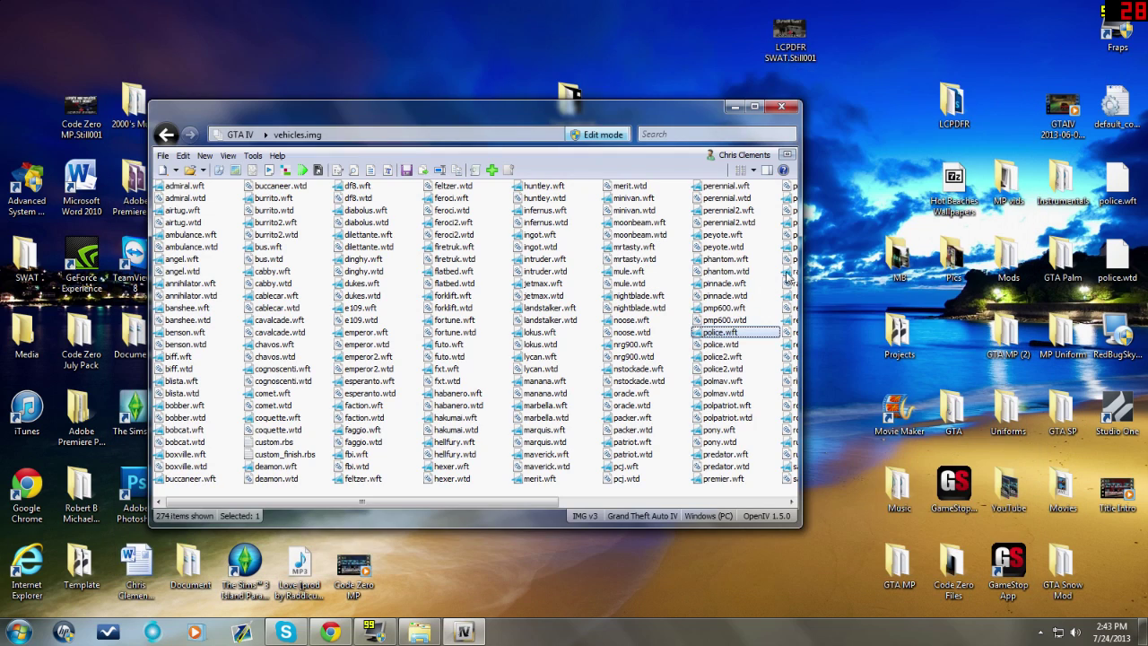
Open police2.wtd's crvn_sign_1 texture in the Texture editor and move the editor aside
{"action": "double_click", "coordinate": [719, 370]}
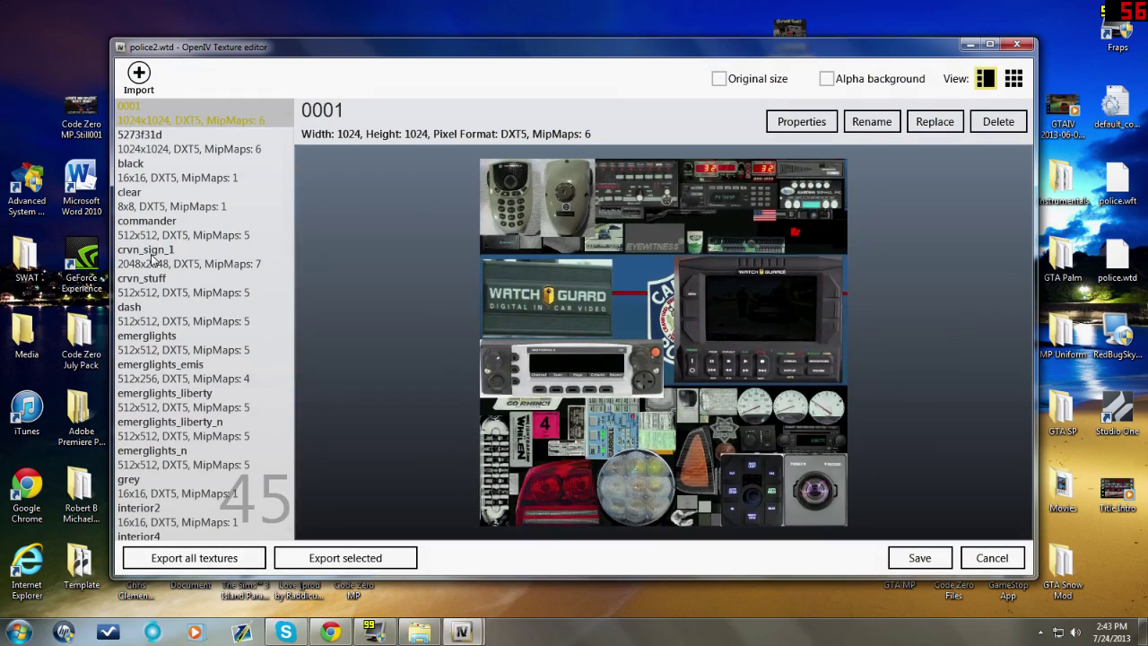
{"action": "left_click", "coordinate": [152, 258]}
{"action": "left_click_drag", "start_coordinate": [758, 53], "coordinate": [628, 173]}
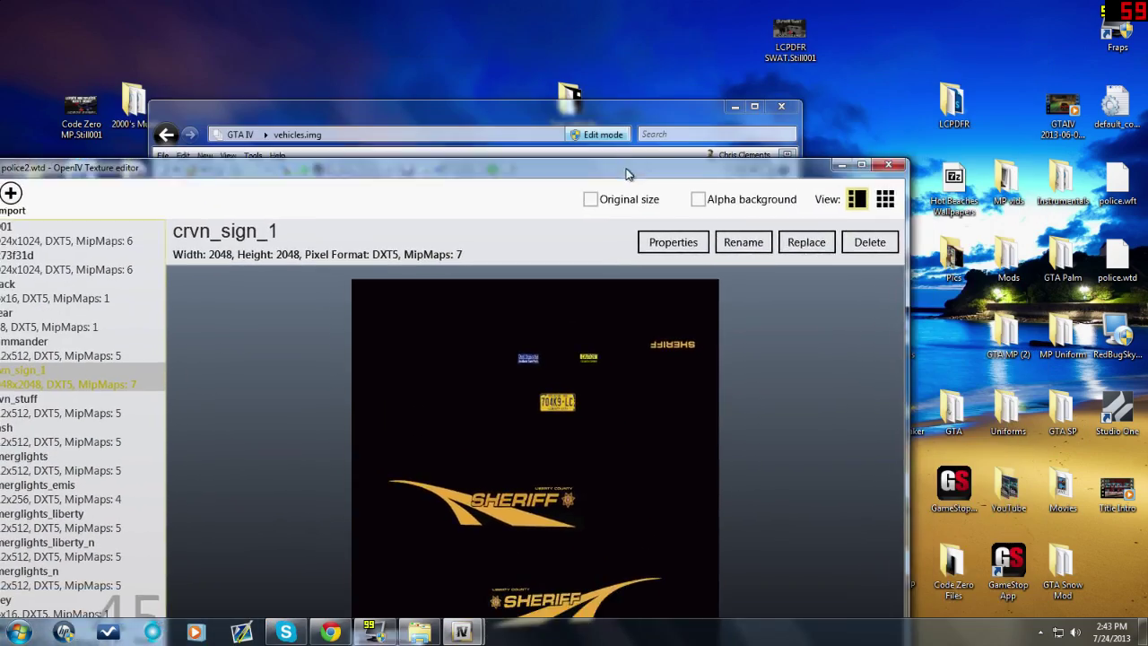
Preview LCPD Dart from the Test Vehicle folder in HP Photo Viewer, then bring the texture editor back
{"action": "left_click", "coordinate": [419, 633]}
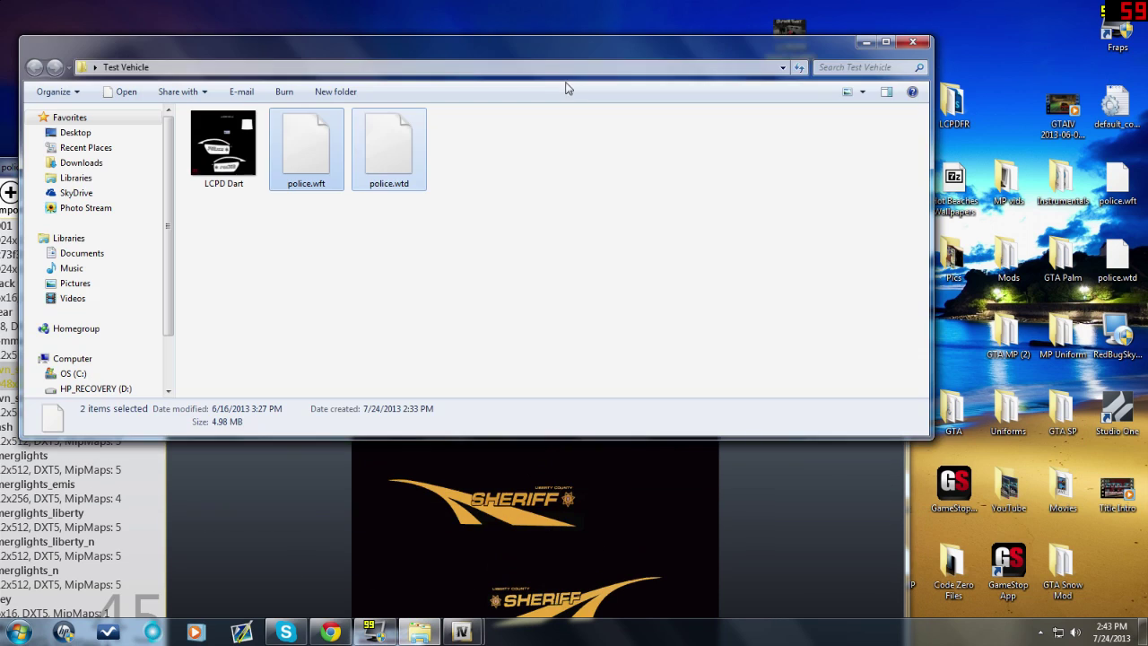
{"action": "left_click", "coordinate": [225, 148]}
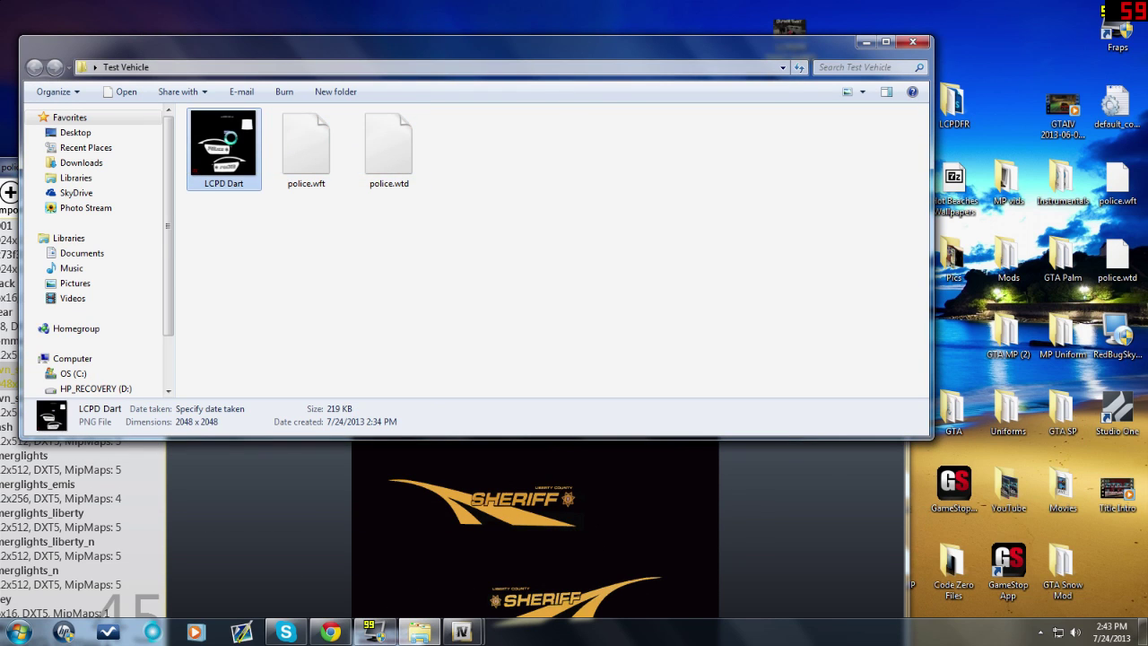
{"action": "right_click", "coordinate": [232, 139]}
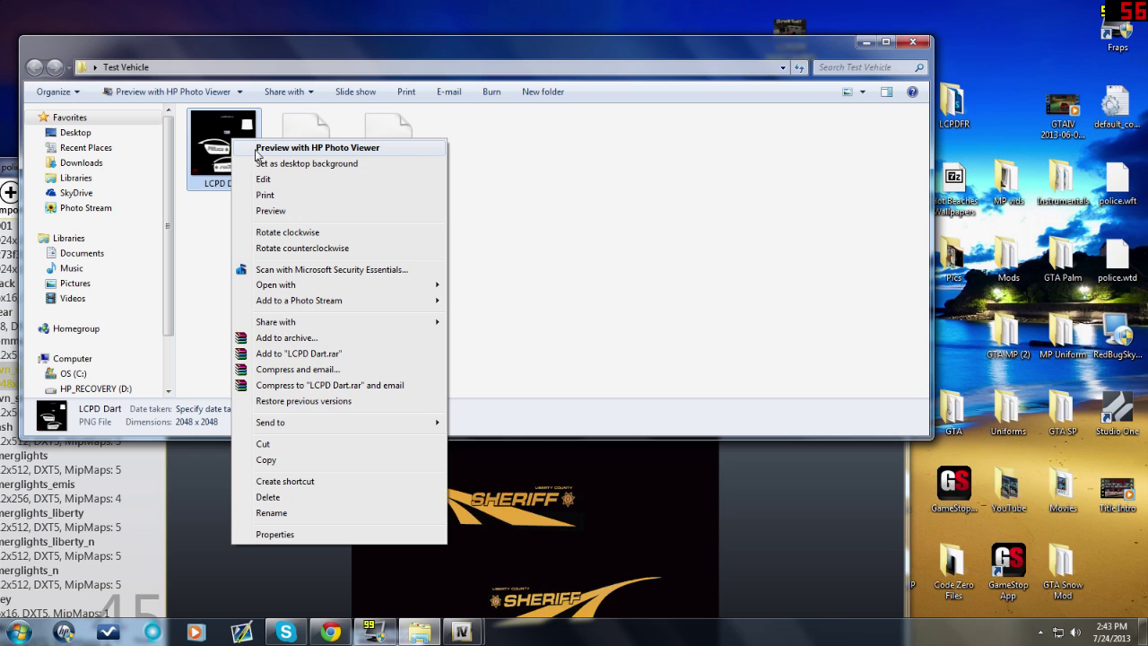
{"action": "left_click", "coordinate": [257, 149]}
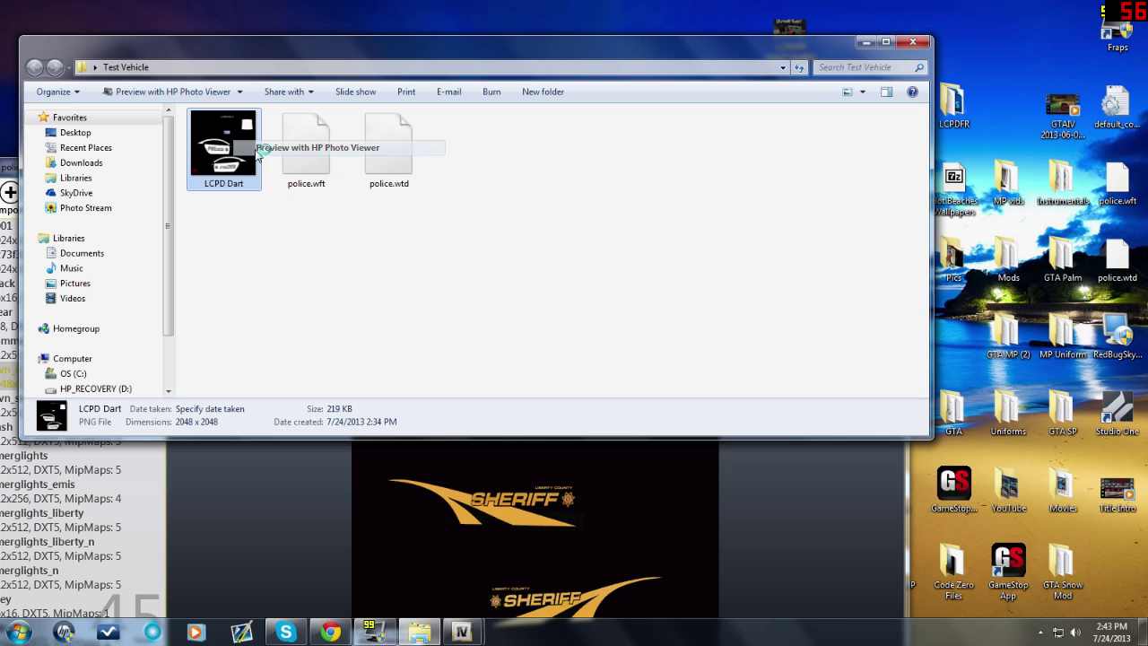
{"action": "left_click", "coordinate": [867, 43]}
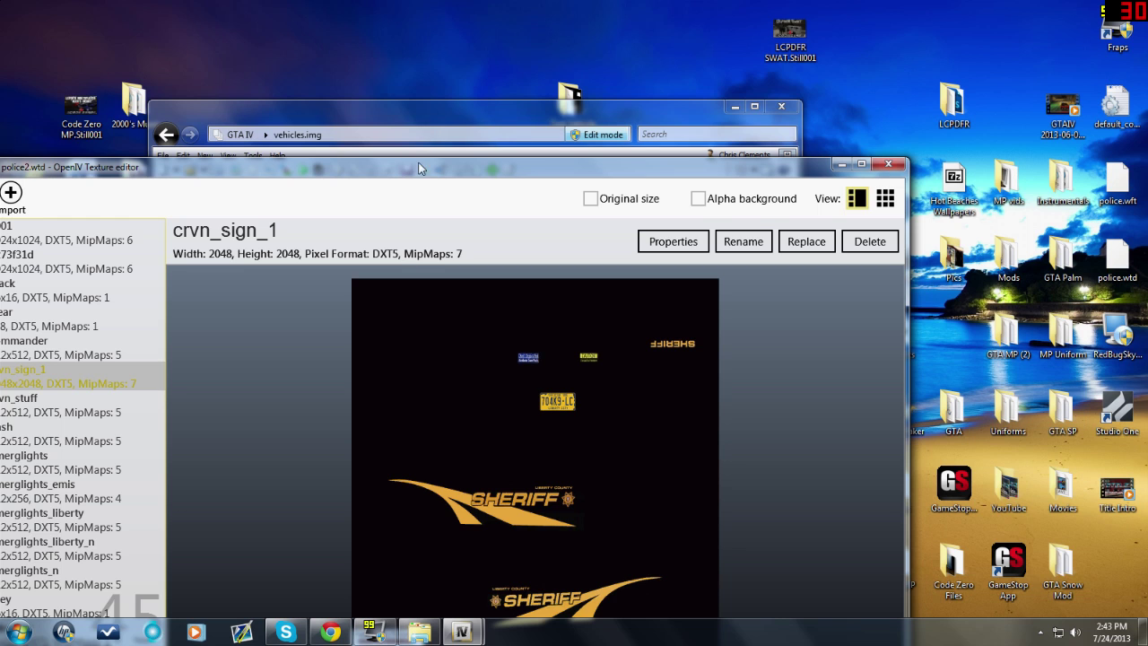
{"action": "left_click_drag", "start_coordinate": [419, 170], "coordinate": [136, 55]}
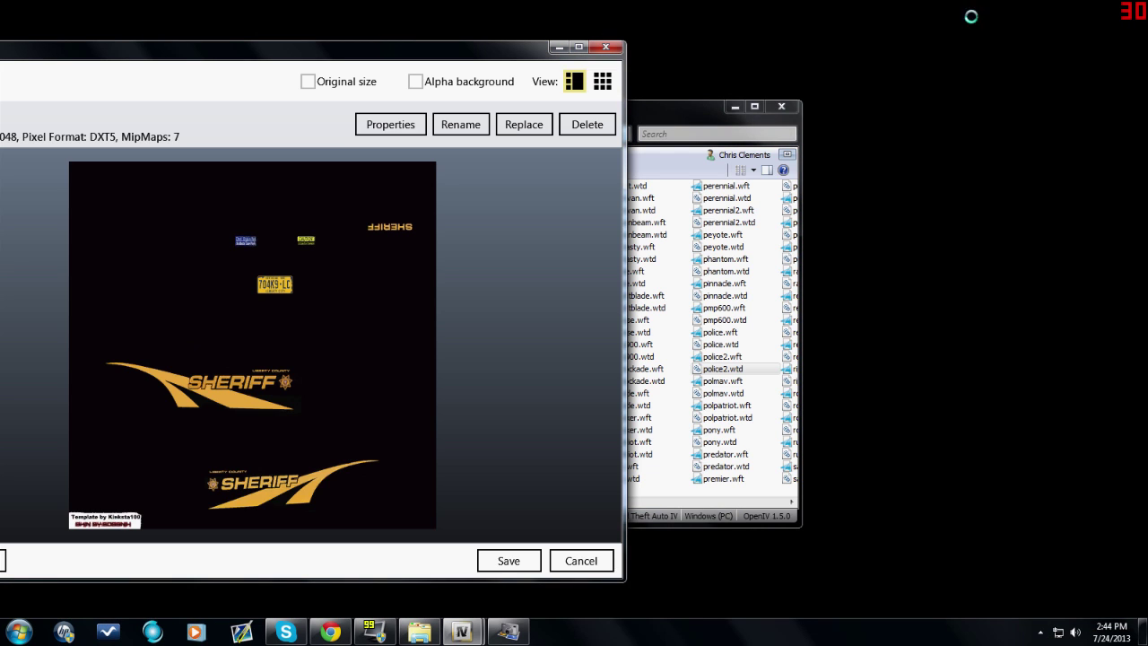
View the LCPD Dart image beside the Texture editor, then close the viewer and recentre the editor
{"action": "left_click", "coordinate": [1093, 27]}
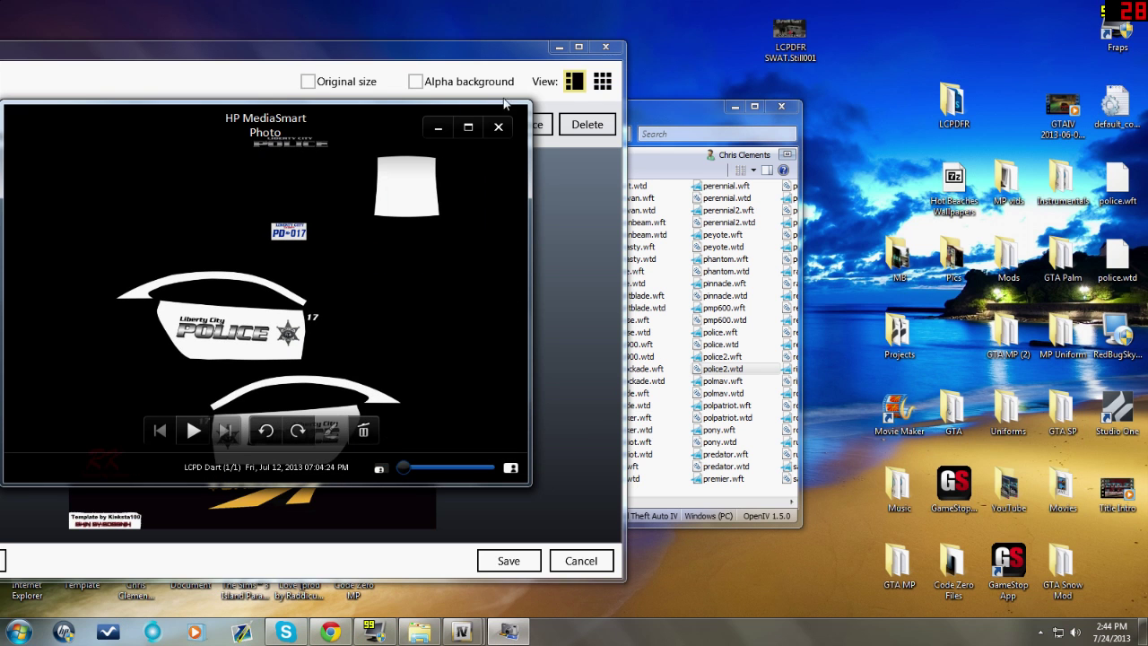
{"action": "left_click_drag", "start_coordinate": [482, 115], "coordinate": [771, 167]}
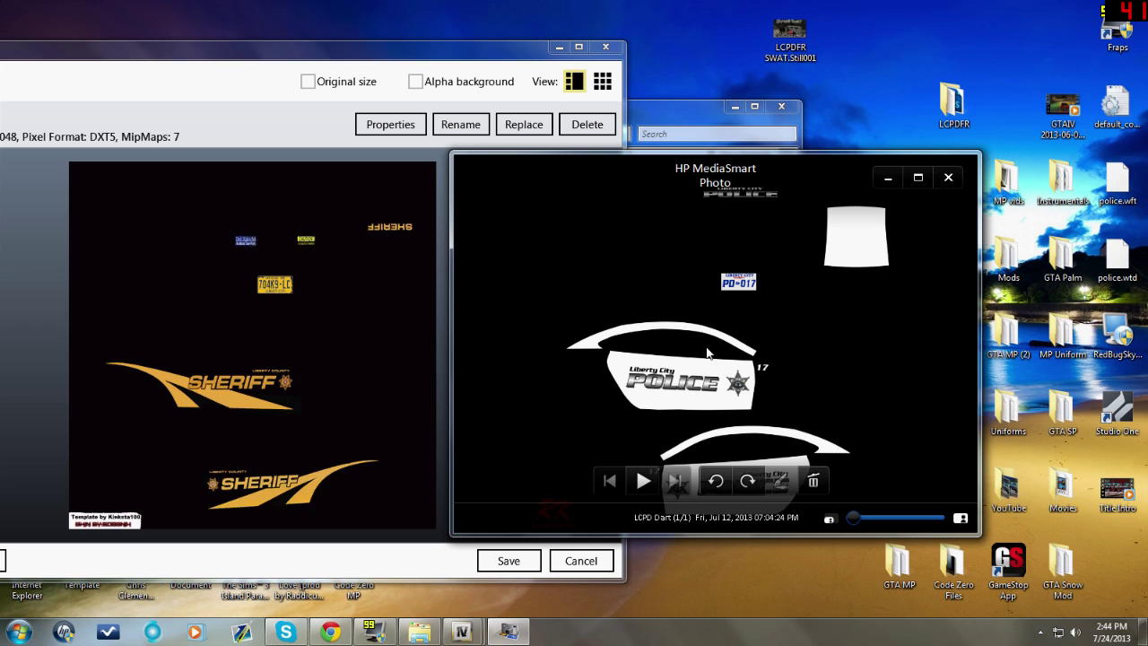
{"action": "left_click", "coordinate": [948, 177]}
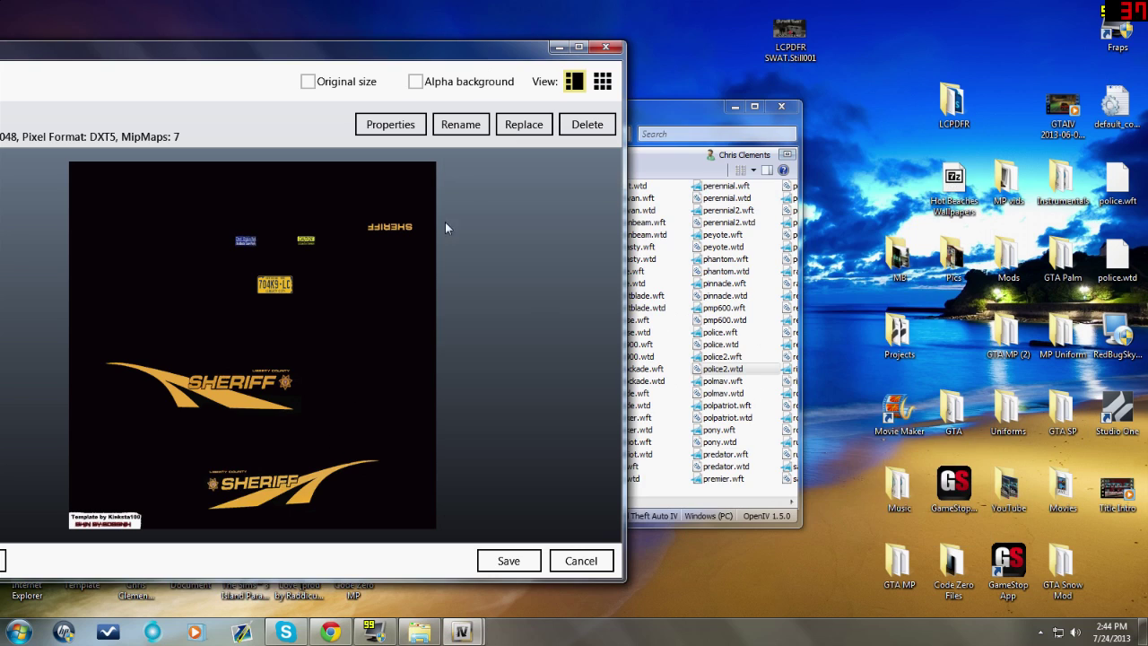
{"action": "left_click_drag", "start_coordinate": [492, 60], "coordinate": [835, 37]}
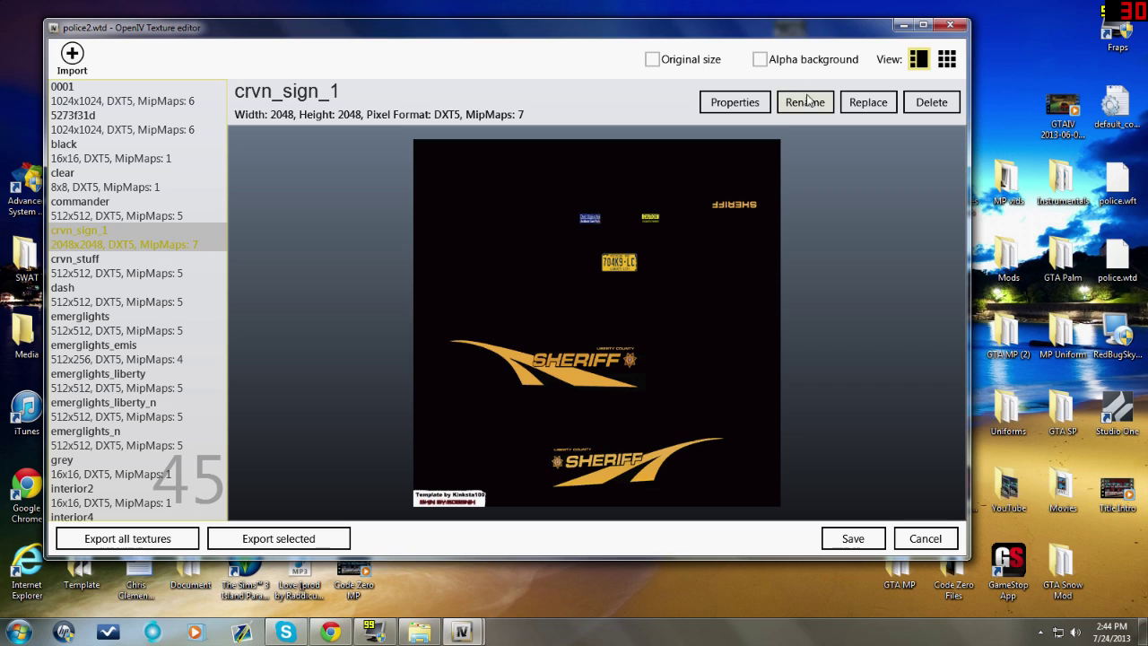
Swap police2.wtd's crvn_sign_1 Sheriff texture for the LCPD Dart image
{"action": "left_click", "coordinate": [869, 101]}
{"action": "left_click", "coordinate": [213, 141]}
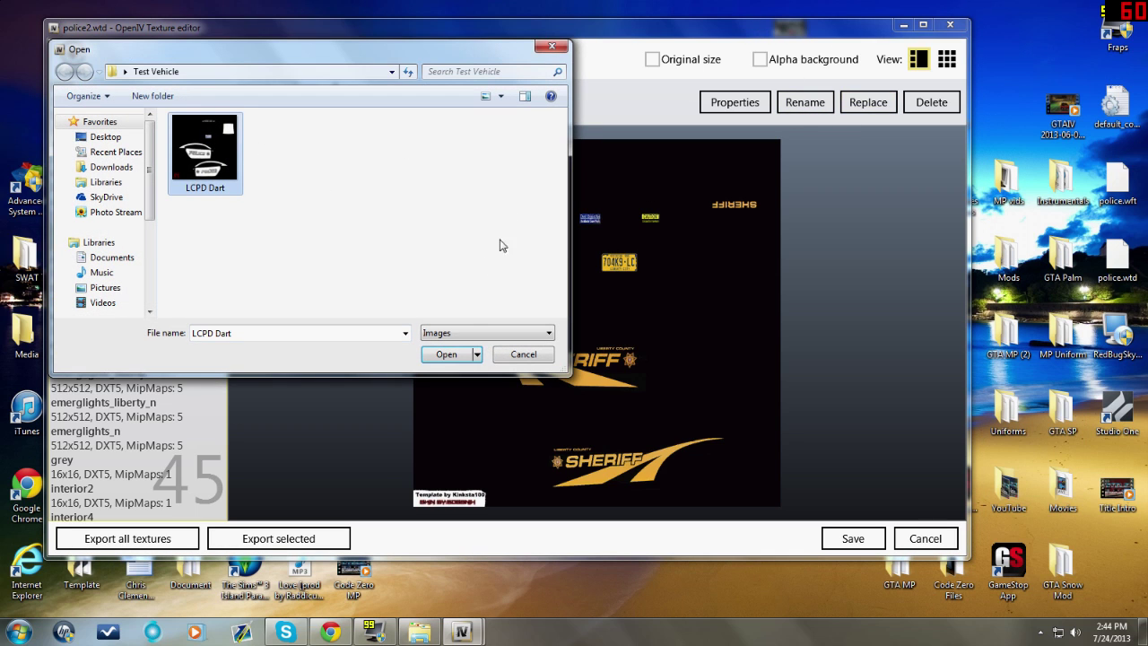
{"action": "left_click", "coordinate": [446, 355]}
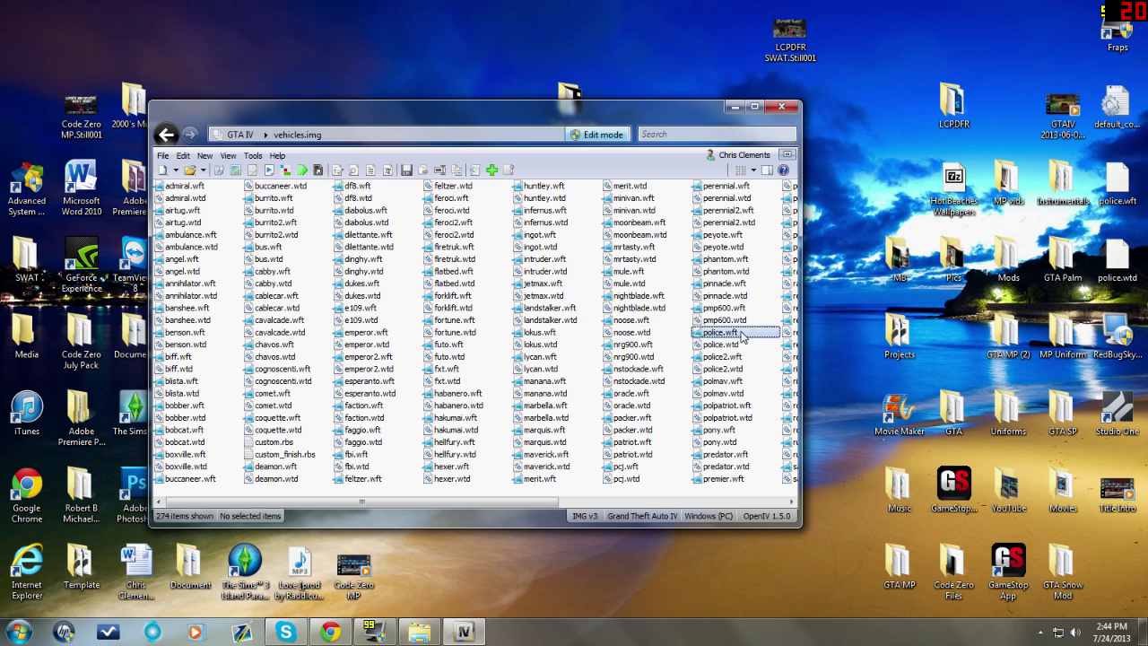
{"action": "left_click", "coordinate": [735, 359]}
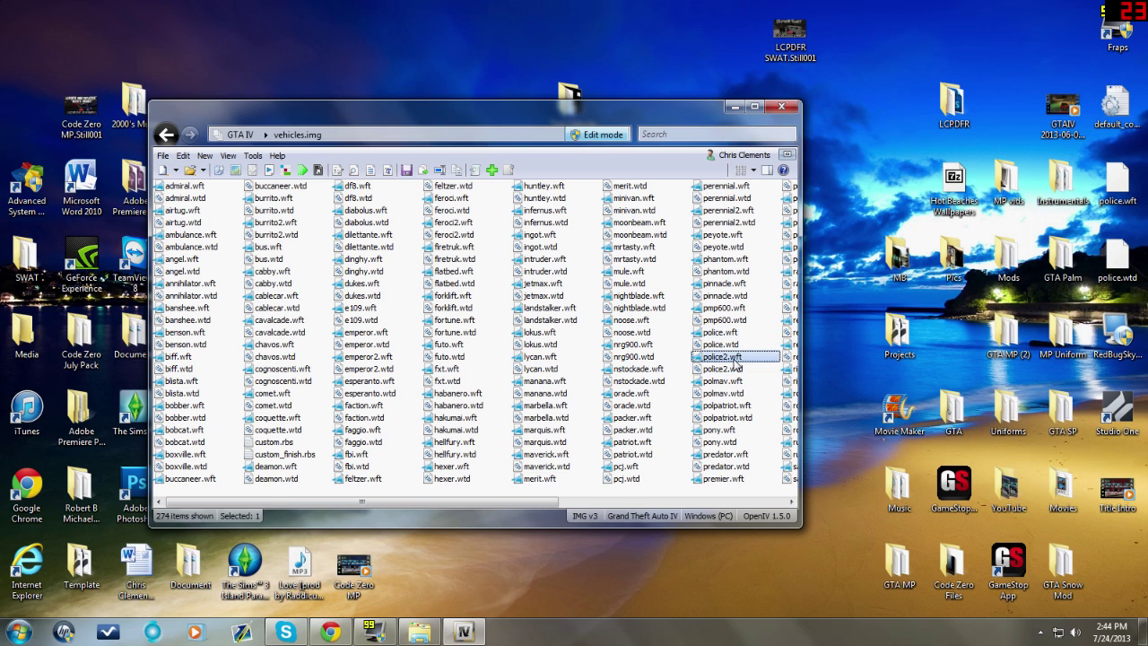
{"action": "double_click", "coordinate": [735, 363]}
{"action": "left_click_drag", "start_coordinate": [498, 359], "coordinate": [760, 281]}
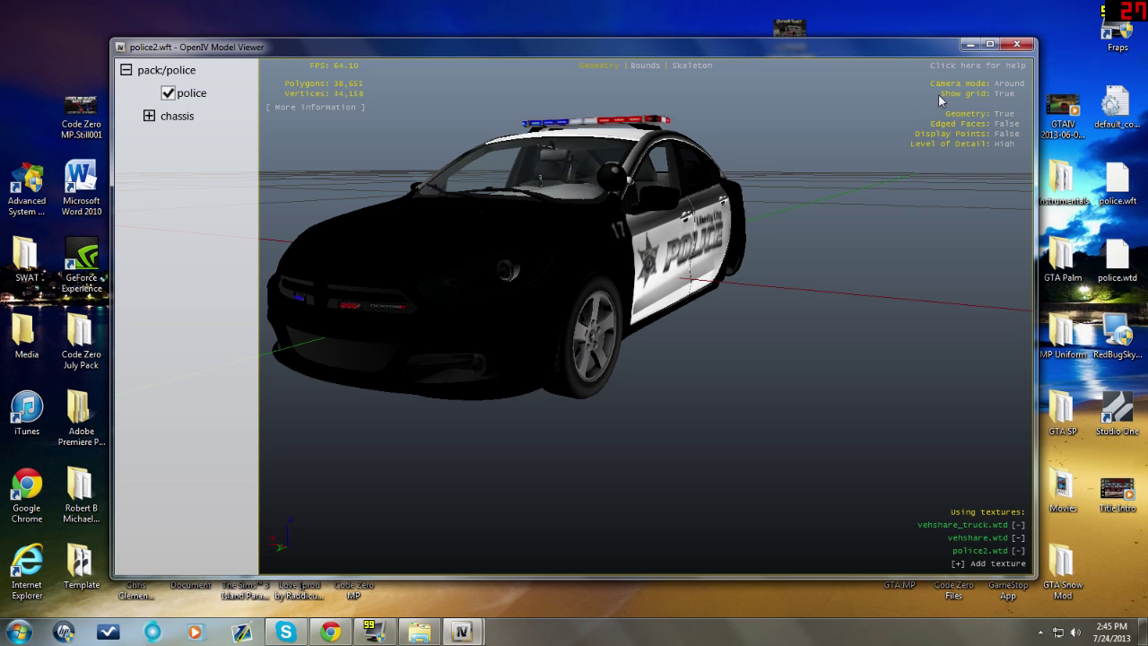
{"action": "left_click", "coordinate": [1017, 44]}
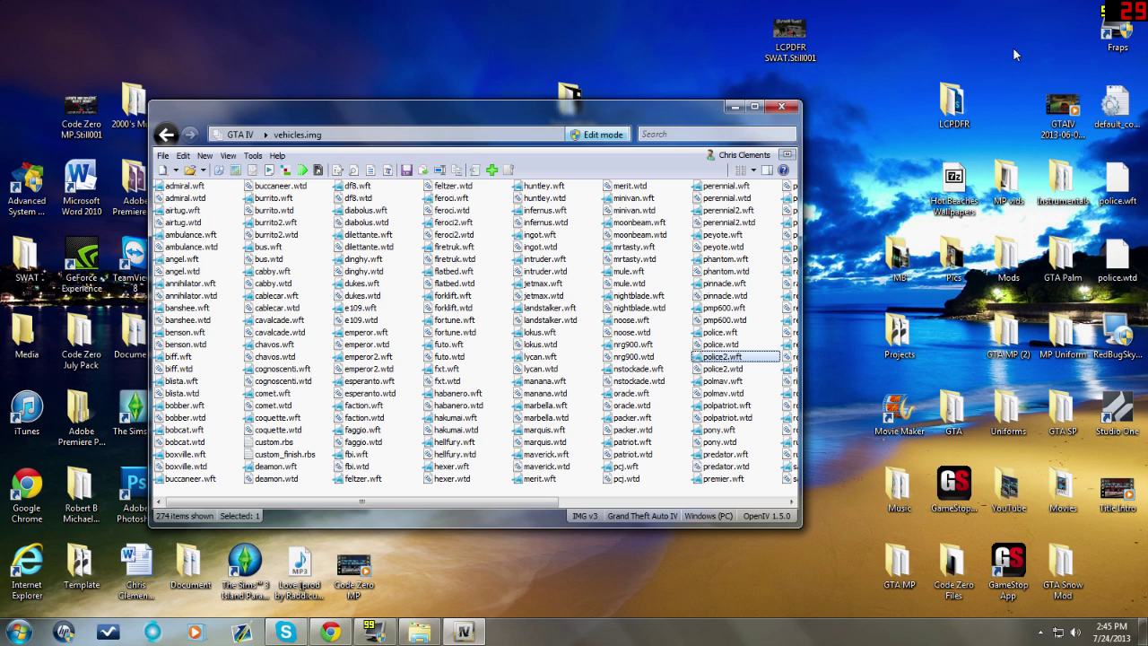
Close the OpenIV window with its title-bar X
{"action": "left_click", "coordinate": [782, 107]}
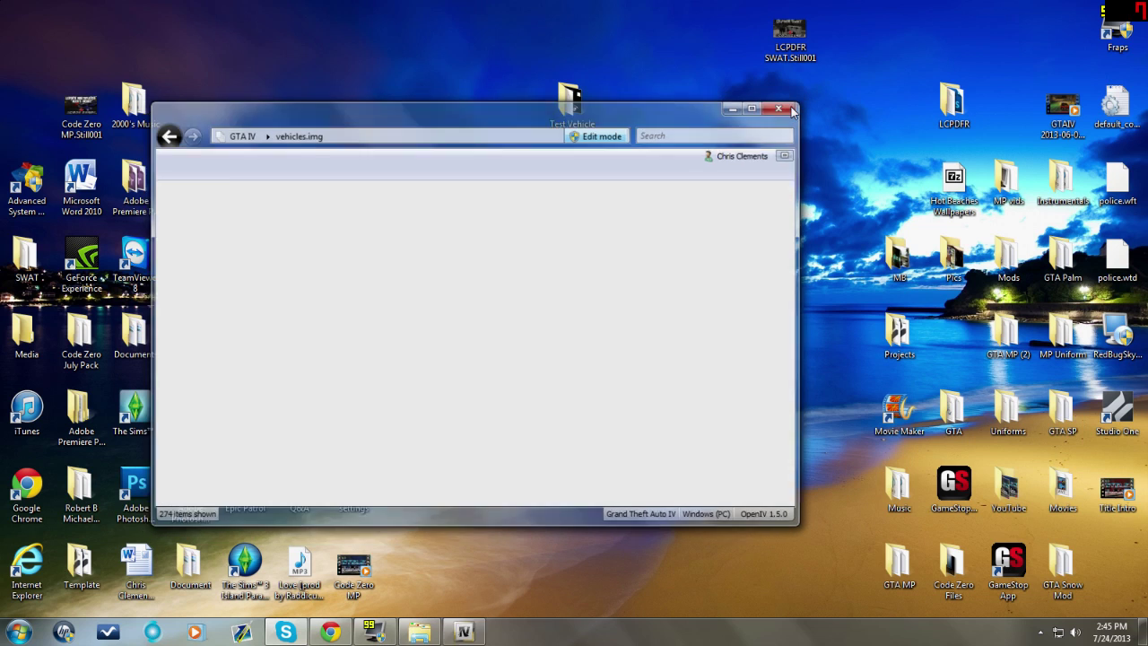